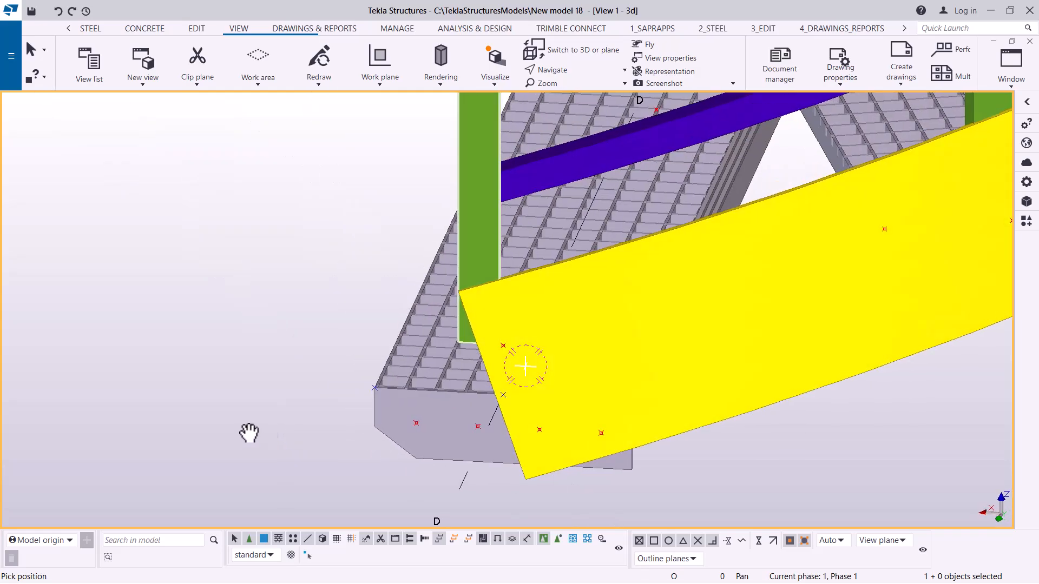
- Examine the lowest tread's outer end plate, its reference points and the adjoining yellow stringer from several sides
{"action": "middle_click_drag", "start_coordinate": [545, 352], "coordinate": [735, 336], "text": "ctrl"}
{"action": "scroll", "coordinate": [275, 195], "scroll_direction": "up", "scroll_amount": 2}
{"action": "scroll", "coordinate": [275, 195], "scroll_direction": "up", "scroll_amount": 3}
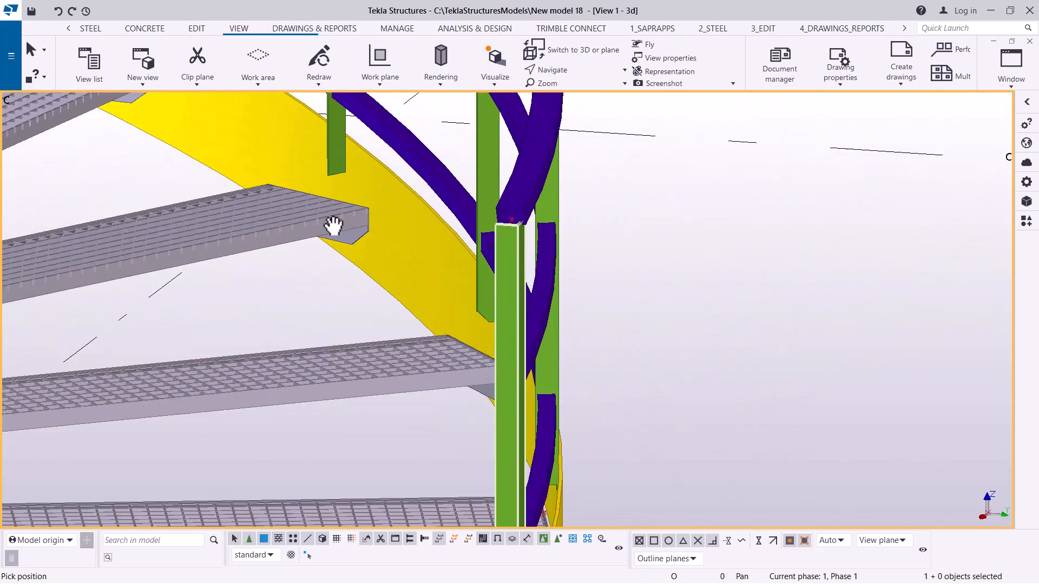
{"action": "scroll", "coordinate": [456, 234], "scroll_direction": "down", "scroll_amount": 4}
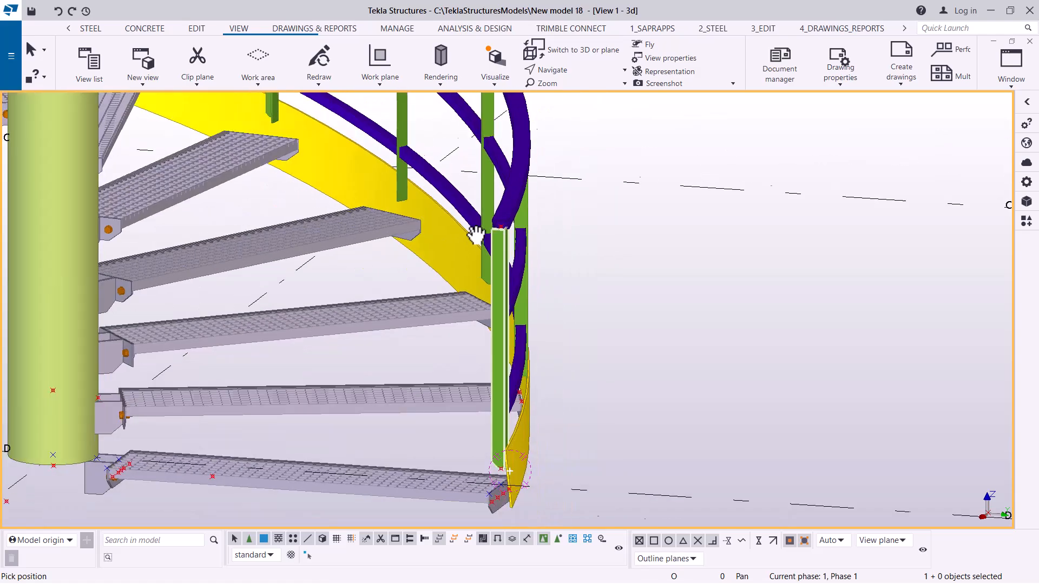
{"action": "middle_click_drag", "start_coordinate": [542, 389], "coordinate": [584, 378], "text": "ctrl"}
{"action": "scroll", "coordinate": [511, 467], "scroll_direction": "up", "scroll_amount": 4}
{"action": "scroll", "coordinate": [504, 465], "scroll_direction": "up", "scroll_amount": 5}
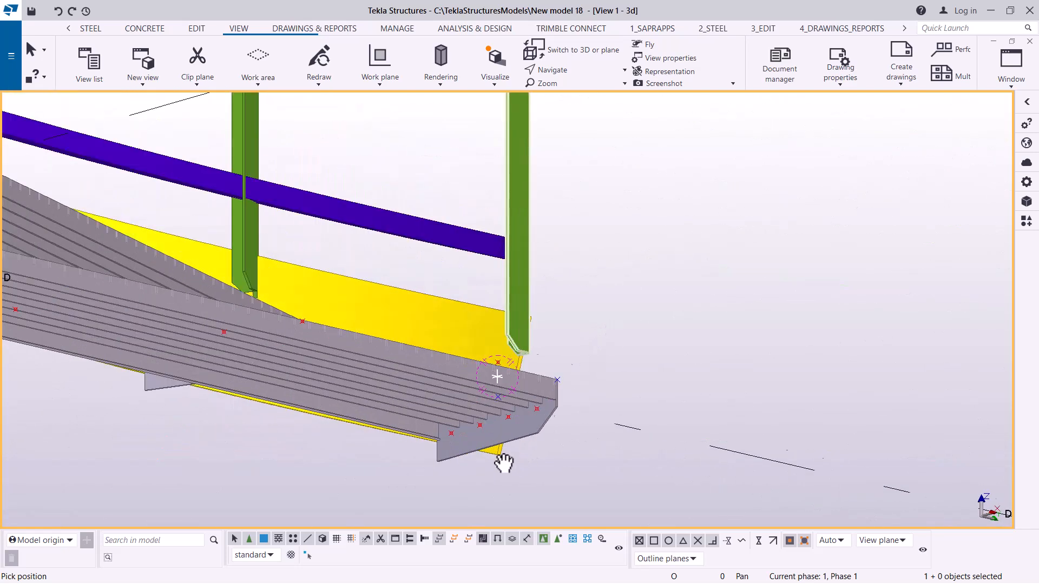
{"action": "scroll", "coordinate": [559, 419], "scroll_direction": "up", "scroll_amount": 1}
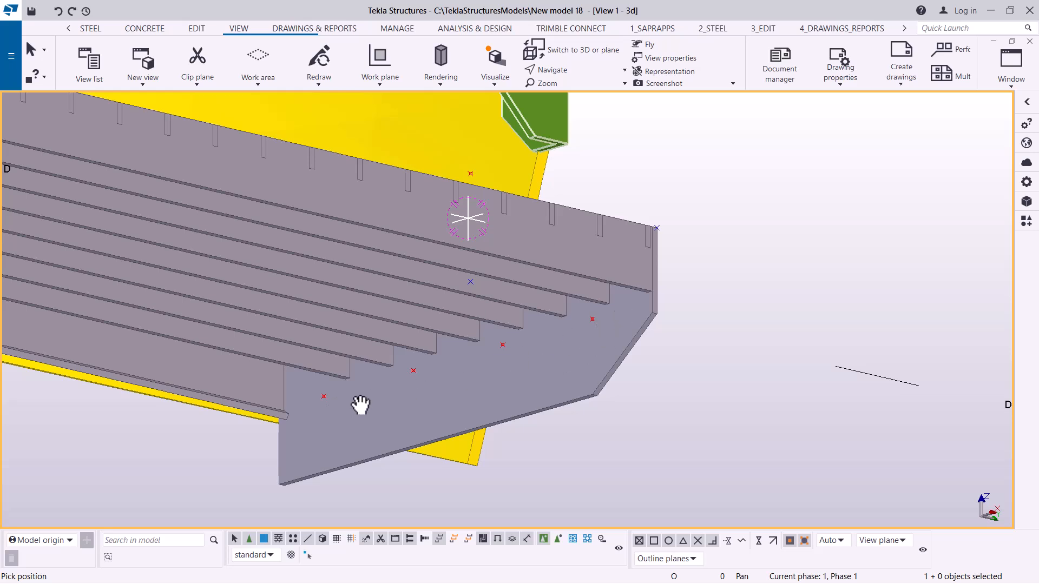
{"action": "left_click", "coordinate": [625, 69]}
{"action": "left_click", "coordinate": [575, 96]}
{"action": "middle_click_drag", "start_coordinate": [622, 312], "coordinate": [707, 279], "text": "ctrl"}
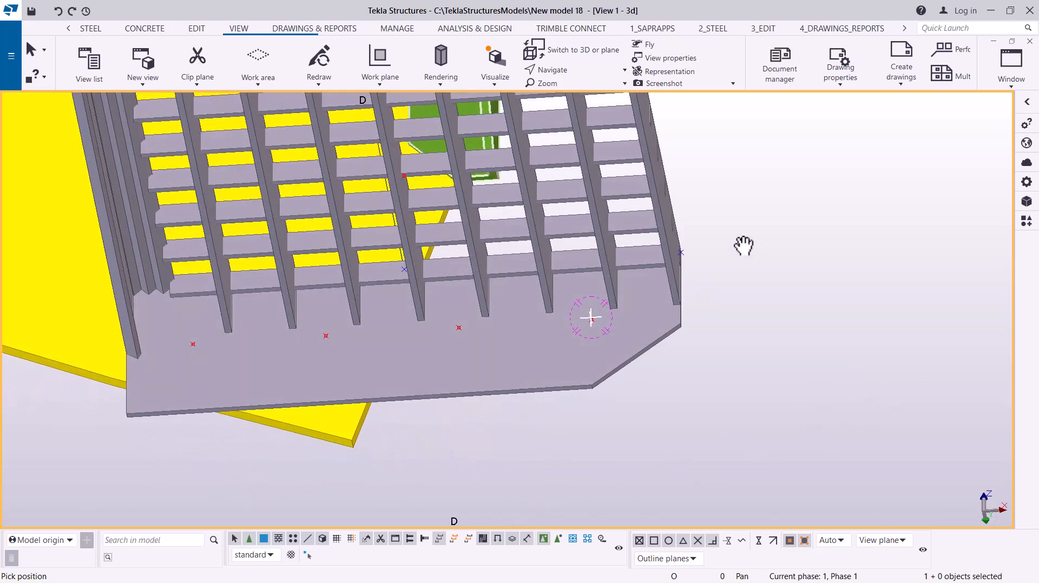
{"action": "right_click", "coordinate": [752, 235]}
{"action": "left_click", "coordinate": [784, 246]}
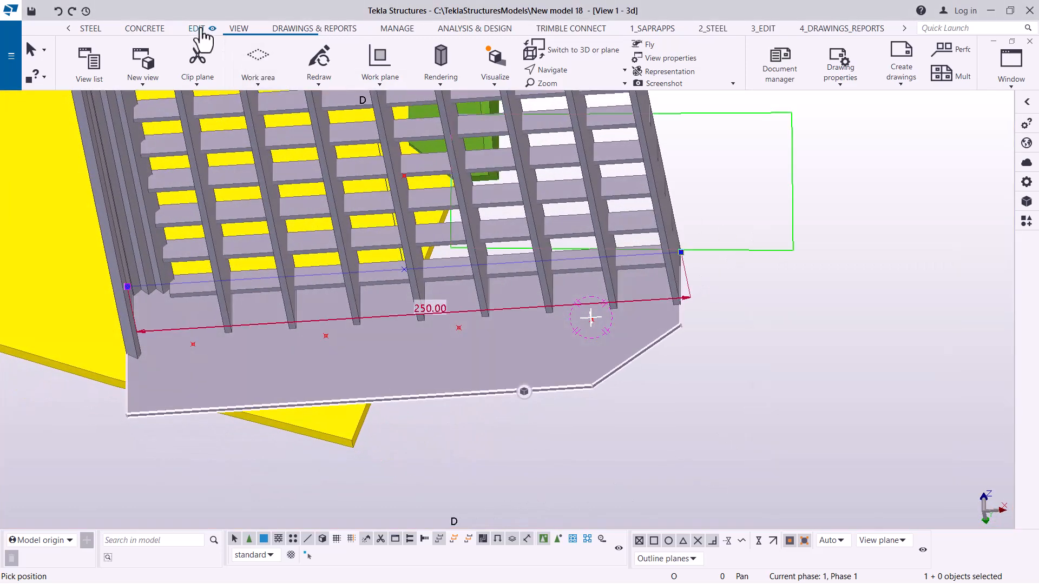
{"action": "left_click", "coordinate": [199, 29]}
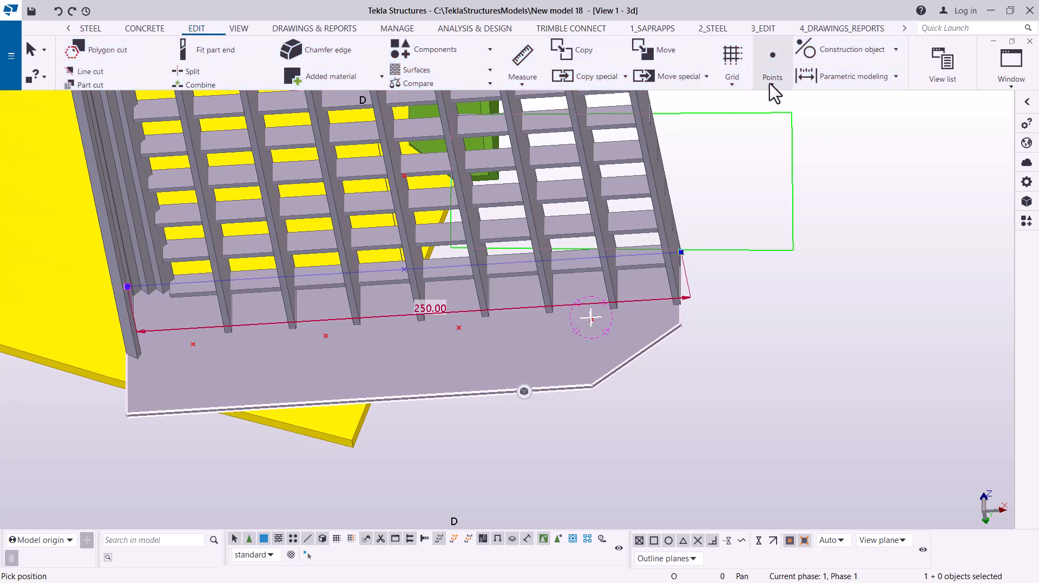
{"action": "left_click", "coordinate": [772, 70]}
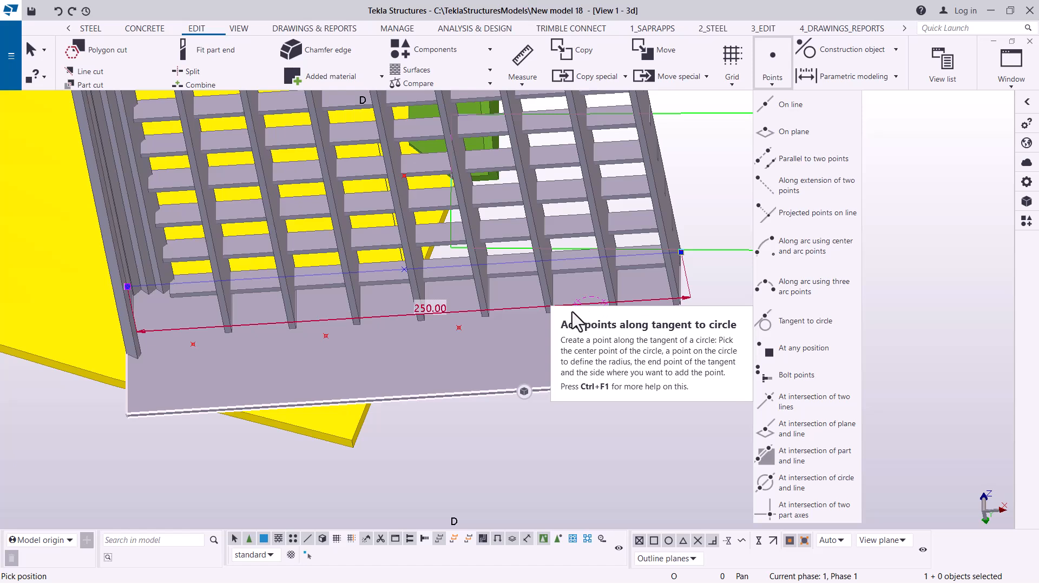
{"action": "left_click", "coordinate": [877, 192]}
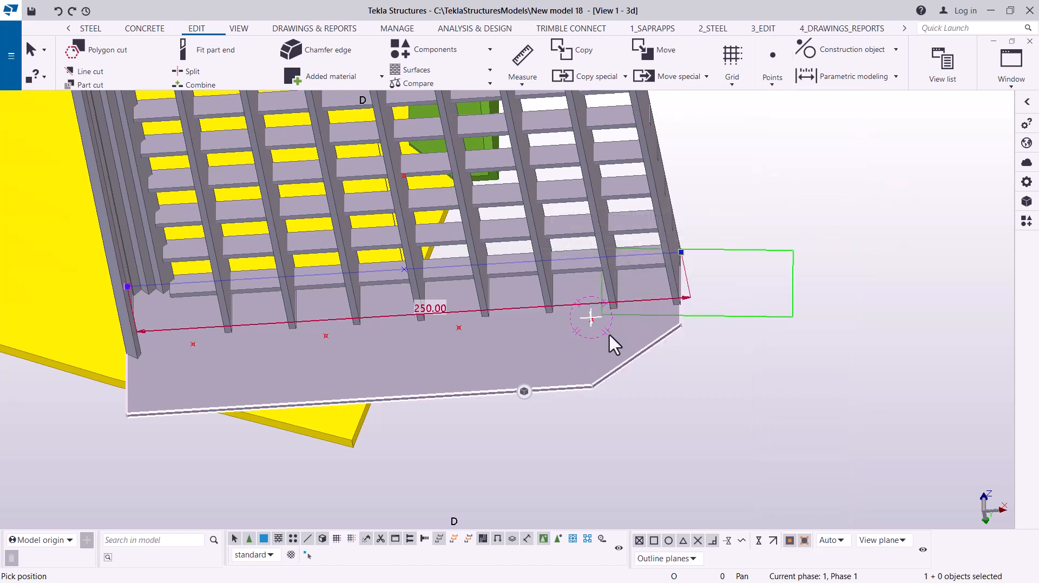
{"action": "right_click", "coordinate": [760, 199]}
{"action": "left_click", "coordinate": [800, 207]}
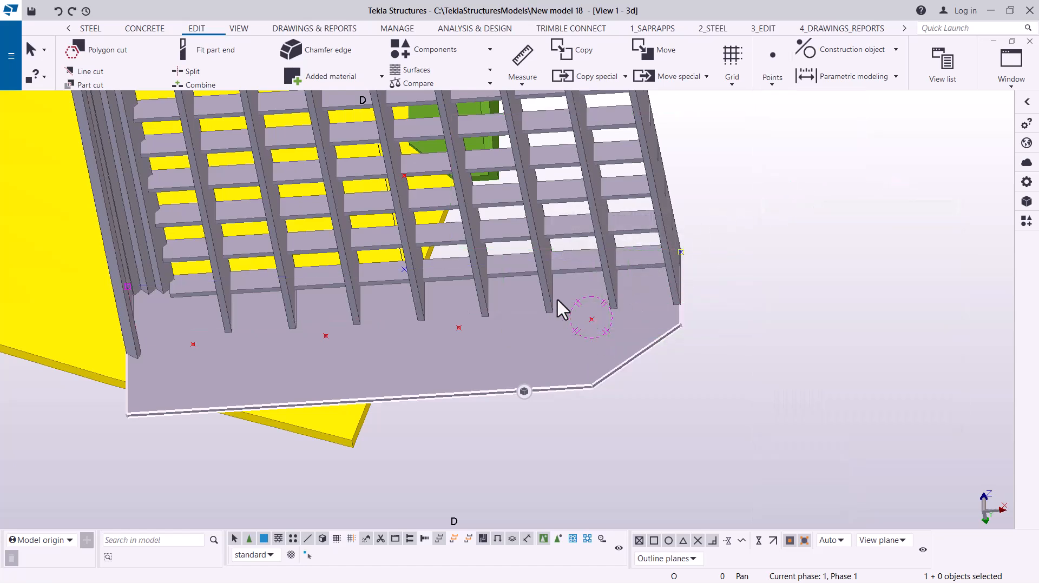
- Measure the distance between two neighbouring reference points on the lowest tread's outer end plate
{"action": "left_click", "coordinate": [523, 85]}
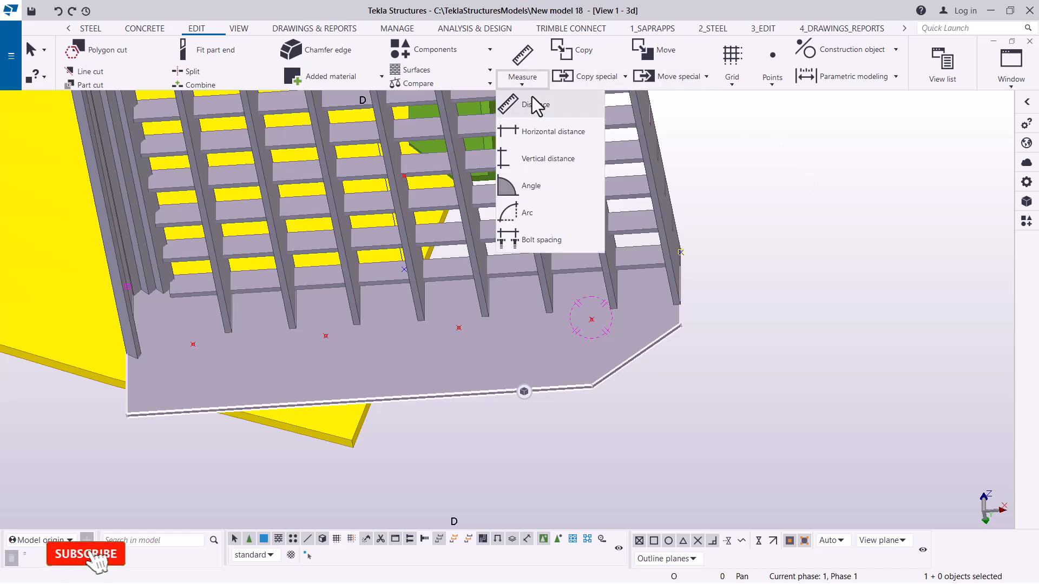
{"action": "left_click", "coordinate": [534, 103]}
{"action": "left_click", "coordinate": [592, 318]}
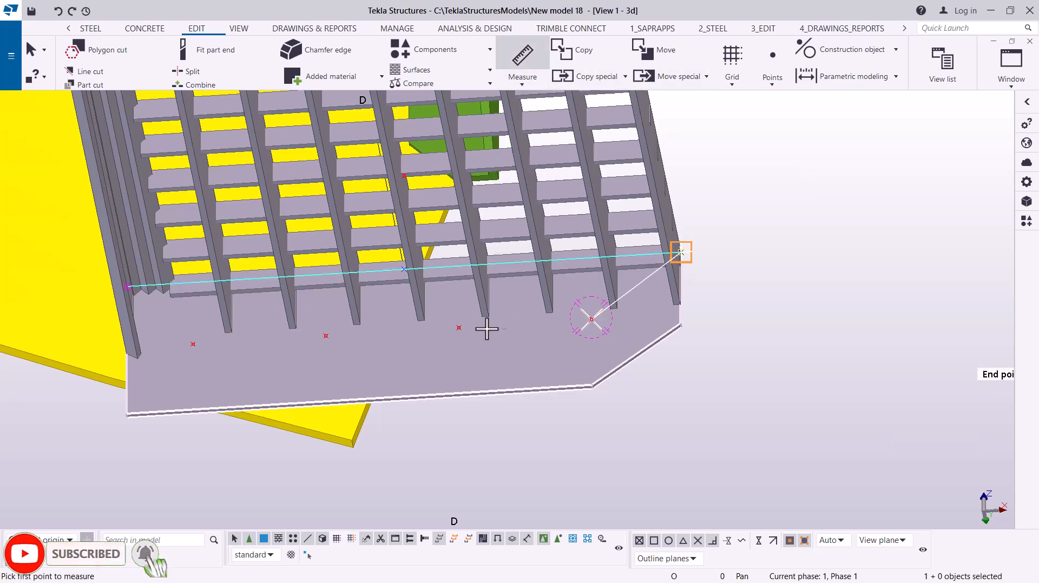
{"action": "left_click", "coordinate": [458, 327]}
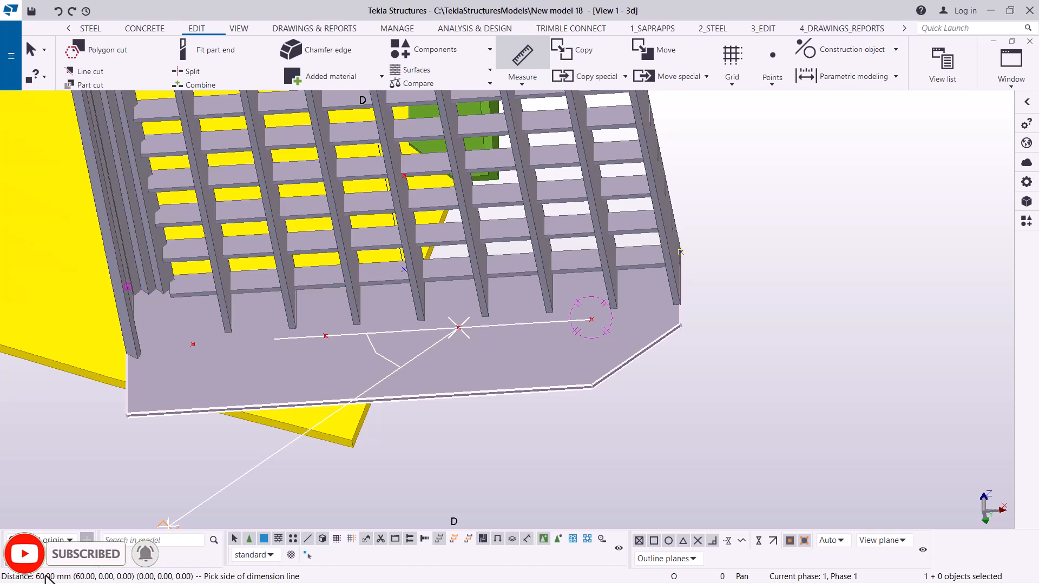
{"action": "left_click", "coordinate": [239, 28]}
{"action": "left_click", "coordinate": [558, 71]}
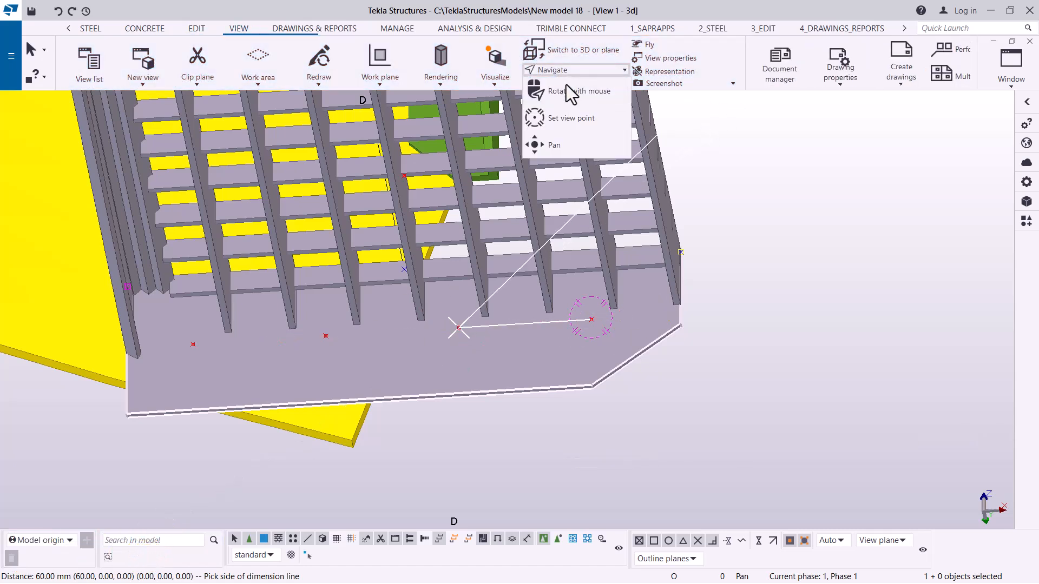
{"action": "left_click", "coordinate": [569, 92]}
{"action": "left_click_drag", "start_coordinate": [618, 246], "coordinate": [704, 254]}
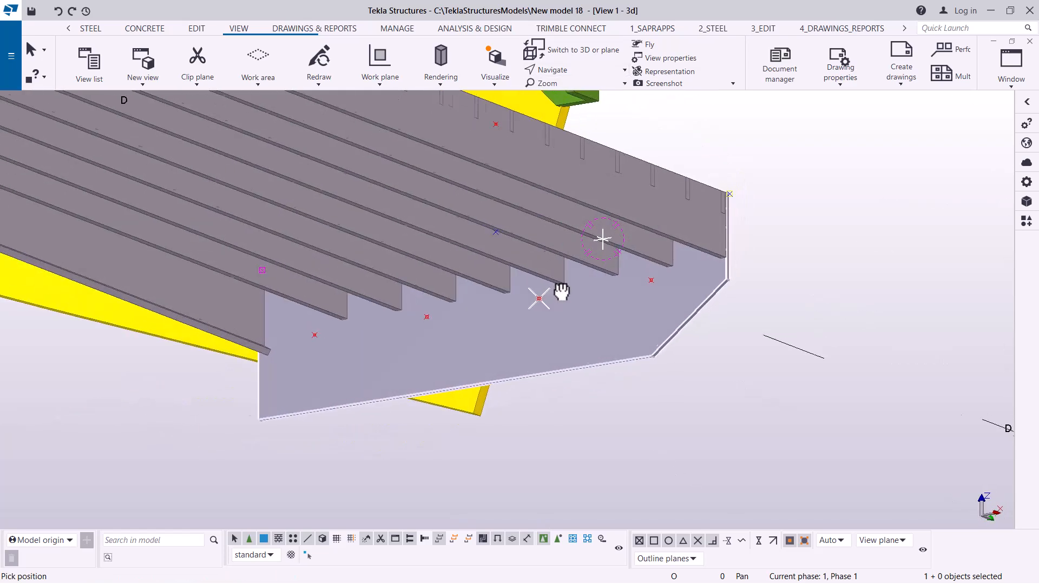
{"action": "right_click", "coordinate": [864, 195]}
{"action": "left_click", "coordinate": [898, 206]}
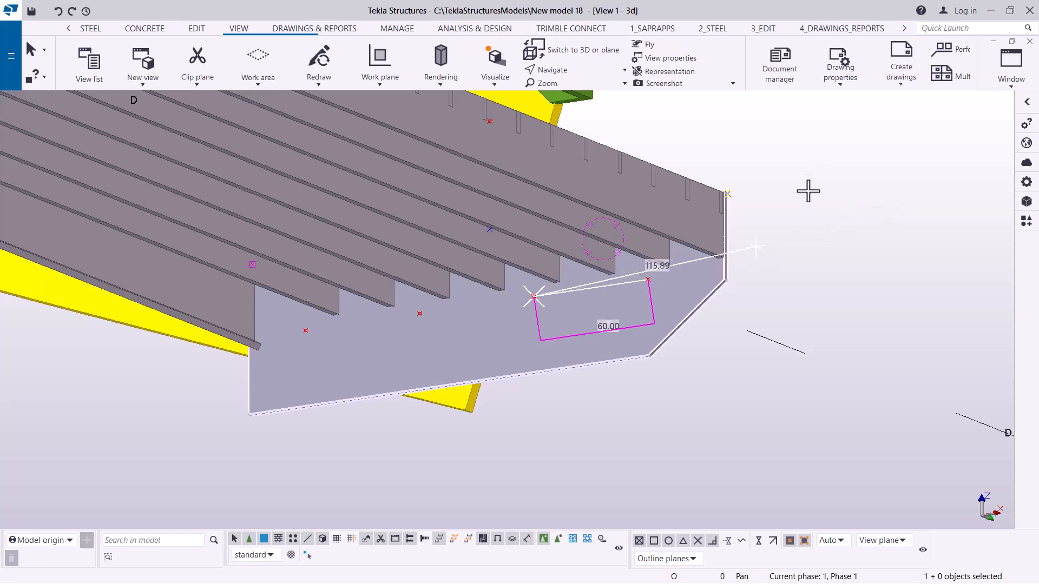
{"action": "right_click", "coordinate": [835, 161]}
{"action": "left_click", "coordinate": [854, 165]}
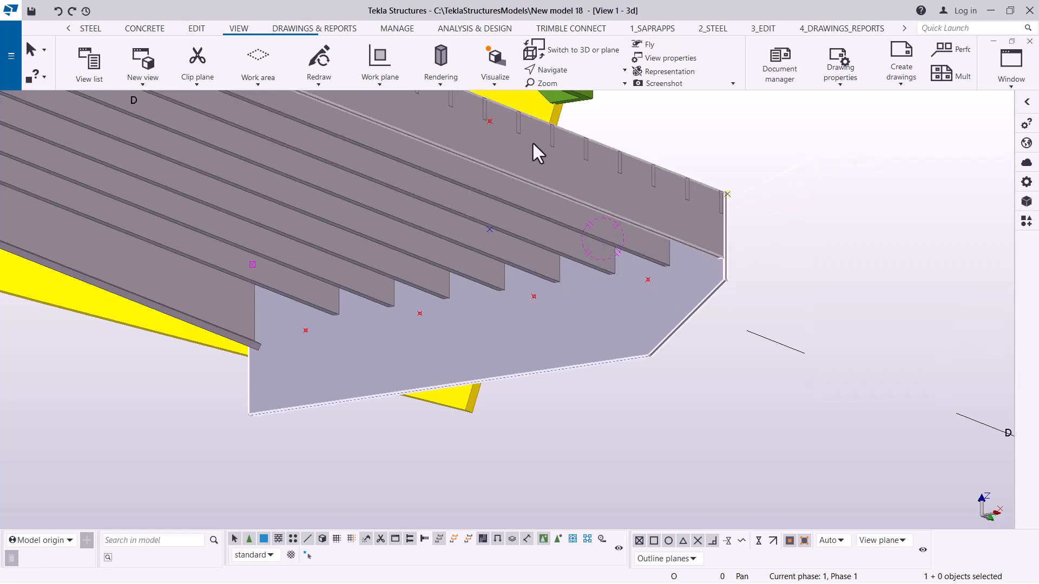
{"action": "left_click", "coordinate": [816, 150]}
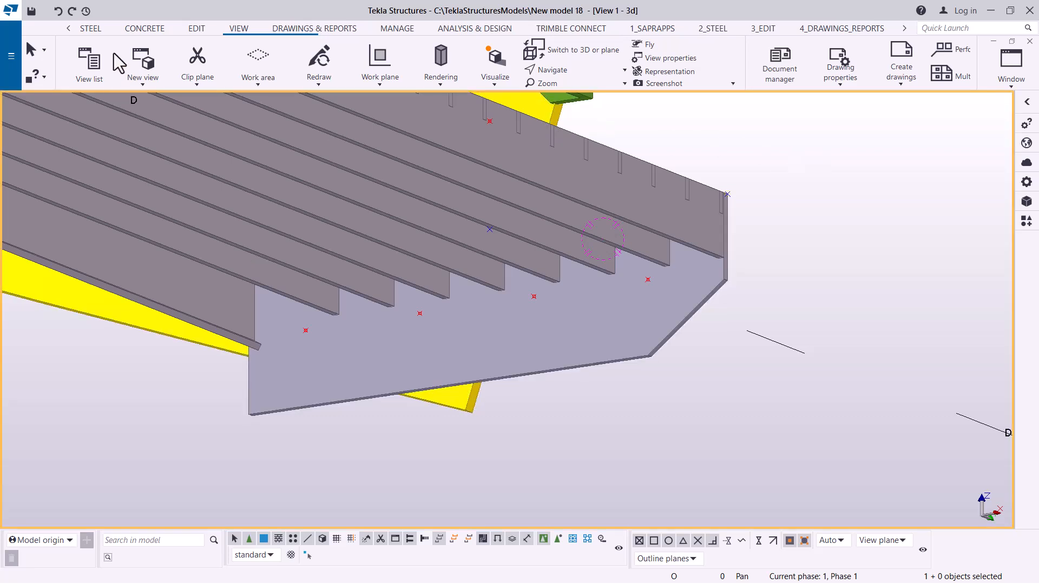
- Bolt the lowest tread's outer end plate to the yellow stringer, aligning the bolt group along the plate's reference points
{"action": "left_click", "coordinate": [91, 29]}
{"action": "left_click", "coordinate": [206, 63]}
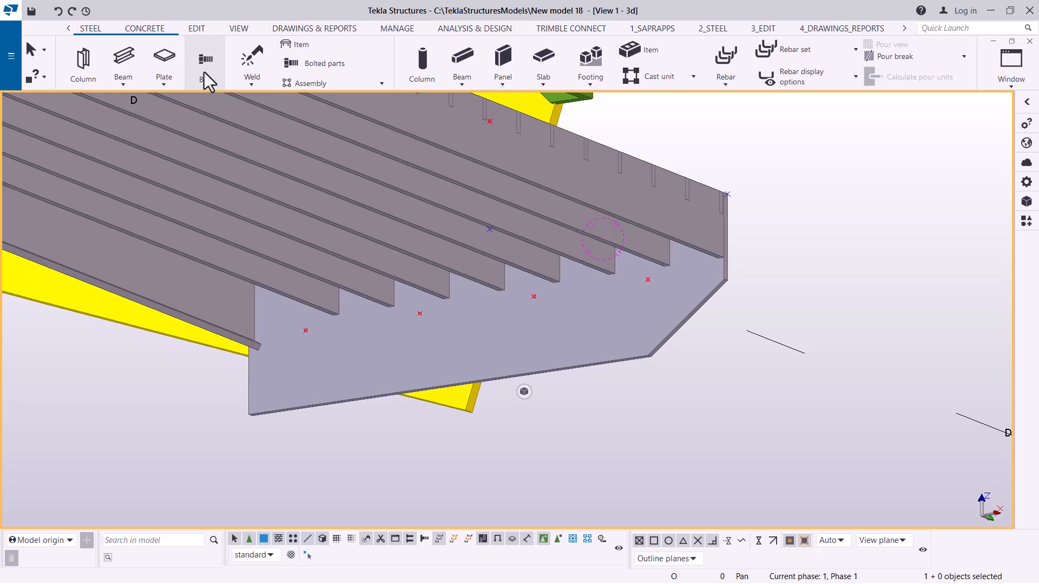
{"action": "scroll", "coordinate": [456, 398], "scroll_direction": "up", "scroll_amount": 1}
{"action": "scroll", "coordinate": [455, 398], "scroll_direction": "up", "scroll_amount": 1}
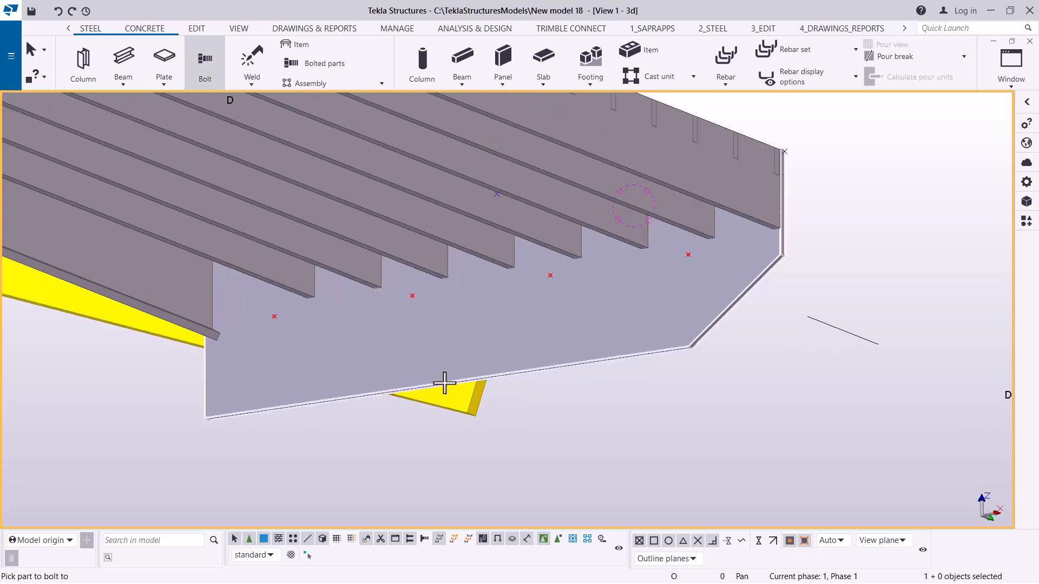
{"action": "left_click", "coordinate": [456, 350]}
{"action": "left_click", "coordinate": [459, 399]}
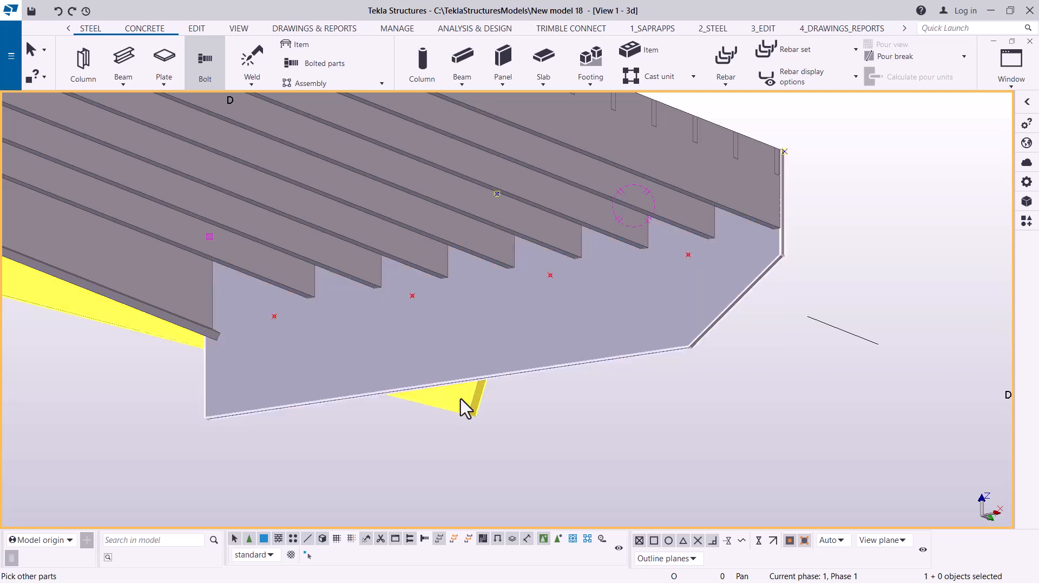
{"action": "middle_click", "coordinate": [610, 399]}
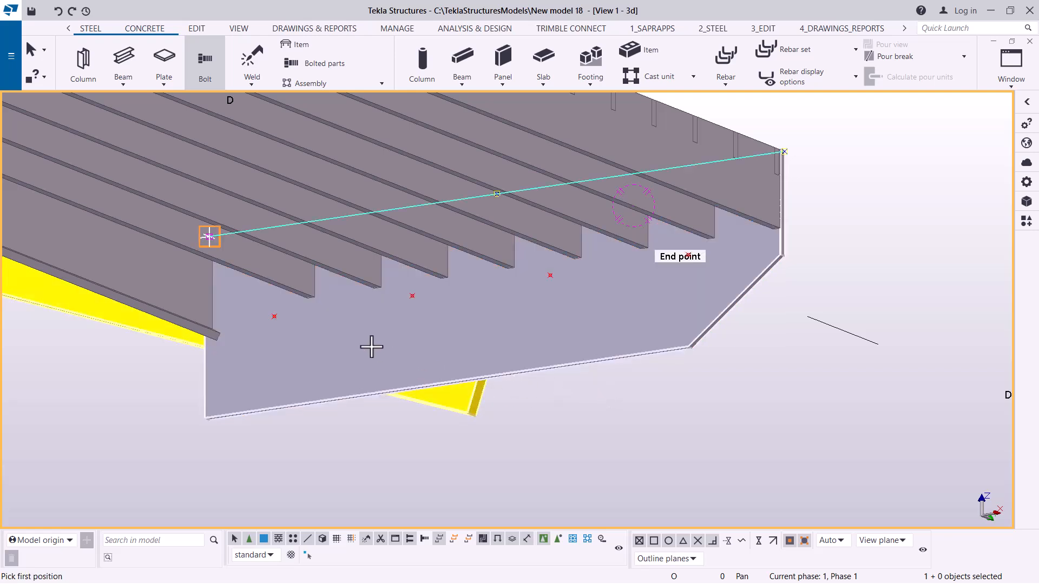
{"action": "left_click", "coordinate": [274, 316]}
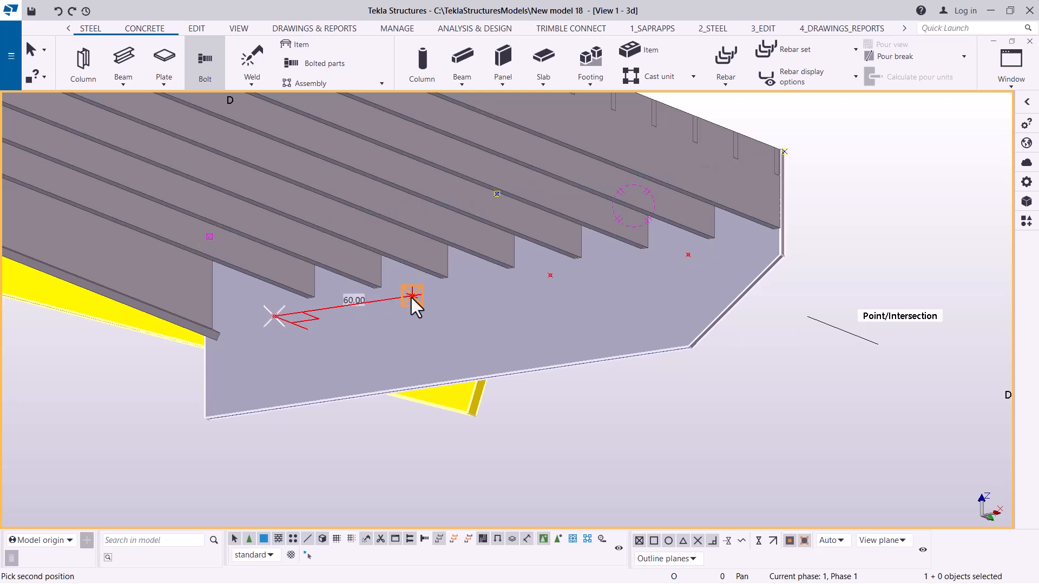
{"action": "left_click", "coordinate": [412, 295]}
{"action": "right_click", "coordinate": [606, 428]}
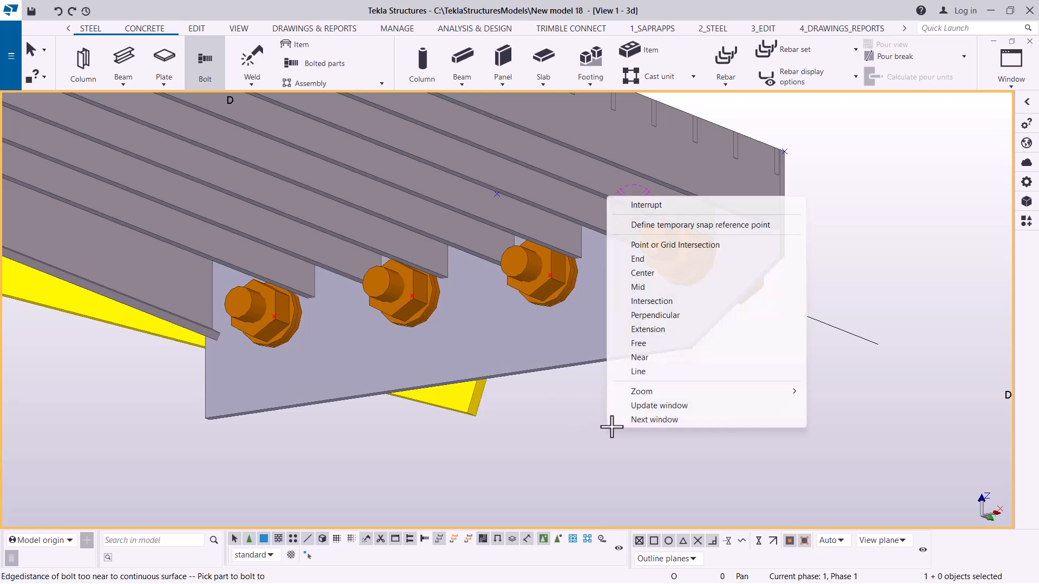
{"action": "left_click", "coordinate": [651, 204]}
- Inspect the new bolts from both sides of the end plate and the yellow stringer
{"action": "scroll", "coordinate": [697, 304], "scroll_direction": "down", "scroll_amount": 5}
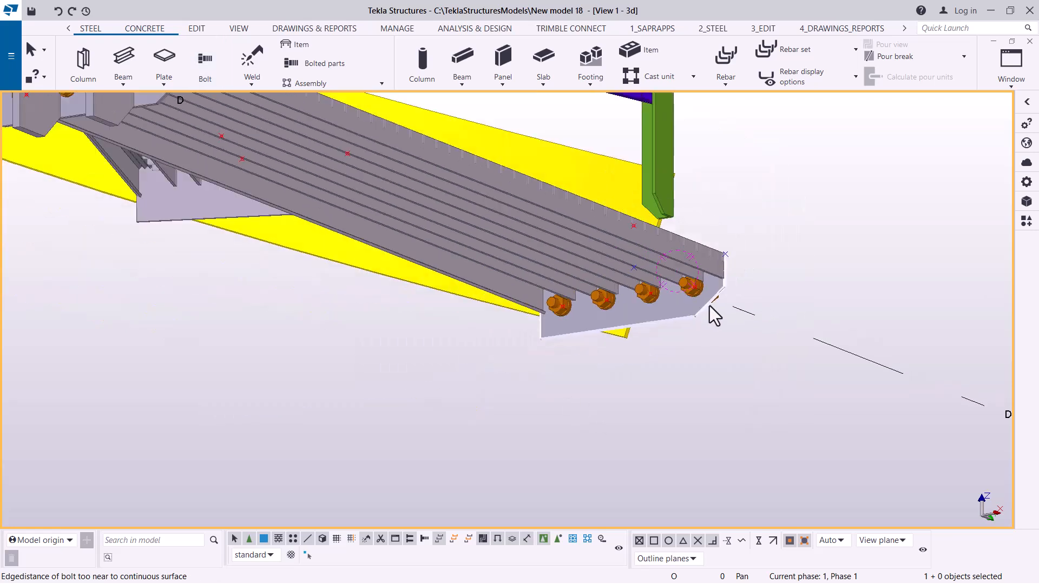
{"action": "scroll", "coordinate": [657, 286], "scroll_direction": "up", "scroll_amount": 2}
{"action": "scroll", "coordinate": [653, 286], "scroll_direction": "up", "scroll_amount": 4}
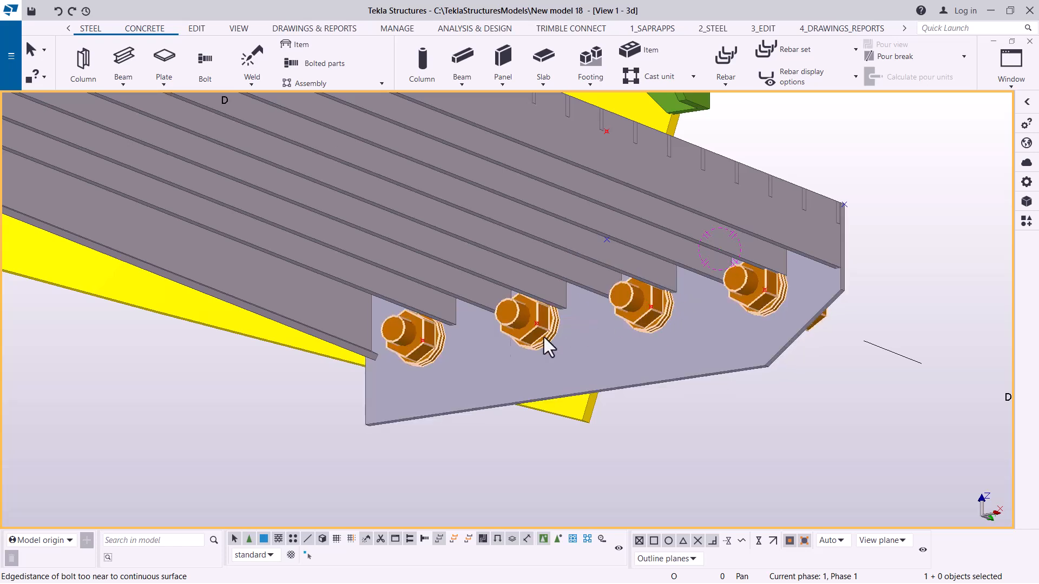
{"action": "left_click", "coordinate": [240, 31]}
{"action": "left_click", "coordinate": [563, 71]}
{"action": "left_click", "coordinate": [583, 94]}
{"action": "left_click_drag", "start_coordinate": [583, 328], "coordinate": [517, 386]}
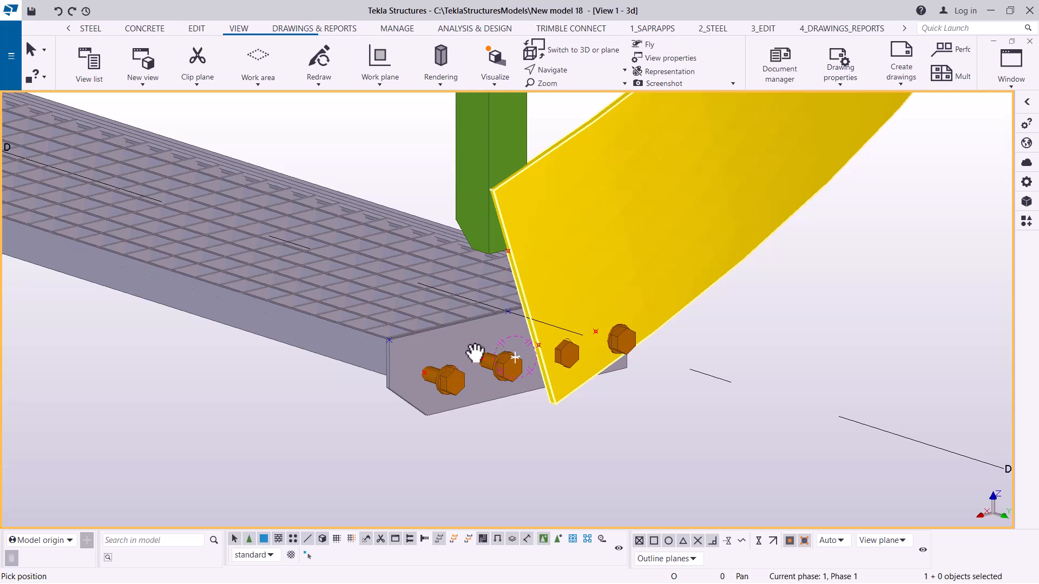
{"action": "left_click_drag", "start_coordinate": [529, 398], "coordinate": [469, 417]}
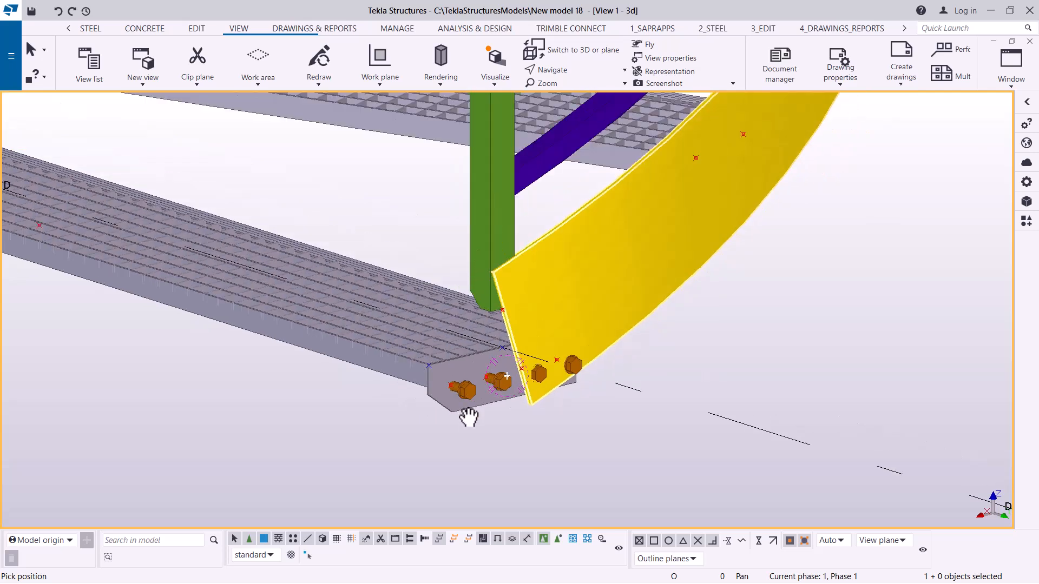
{"action": "scroll", "coordinate": [431, 400], "scroll_direction": "down", "scroll_amount": 5}
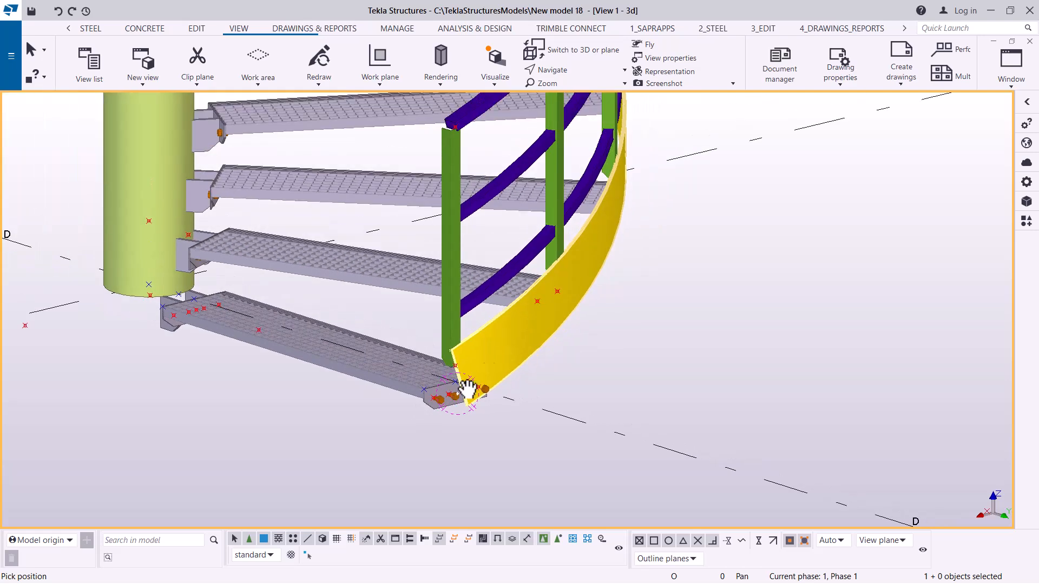
{"action": "right_click", "coordinate": [675, 244]}
{"action": "left_click", "coordinate": [744, 252]}
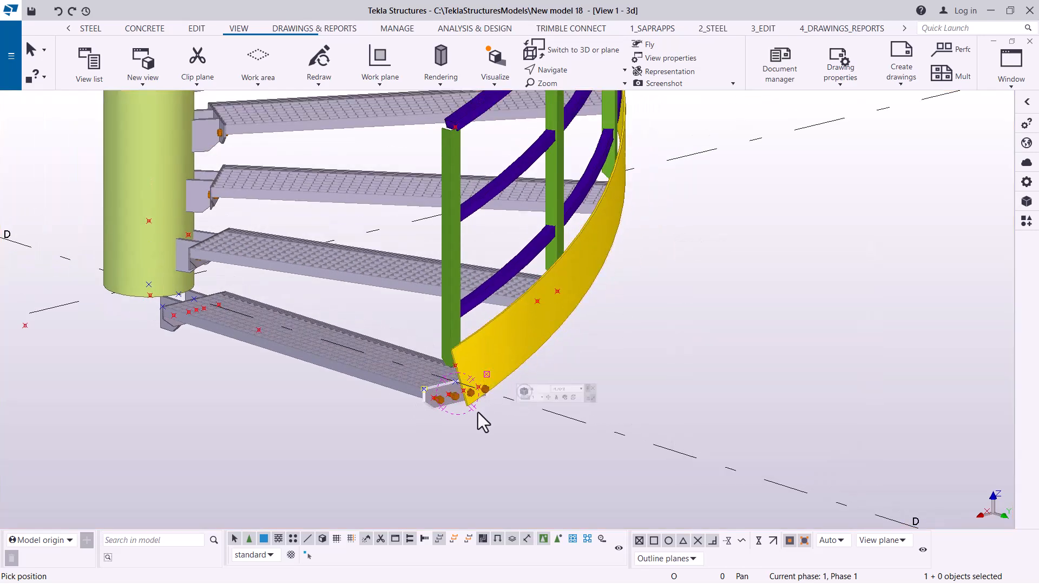
- Start the Radial array tool with a 175.00 offset and 50 copies at 20 degrees, selecting the lowest outer end plate's bolts to copy
{"action": "scroll", "coordinate": [460, 405], "scroll_direction": "up", "scroll_amount": 4}
{"action": "scroll", "coordinate": [723, 338], "scroll_direction": "down", "scroll_amount": 2}
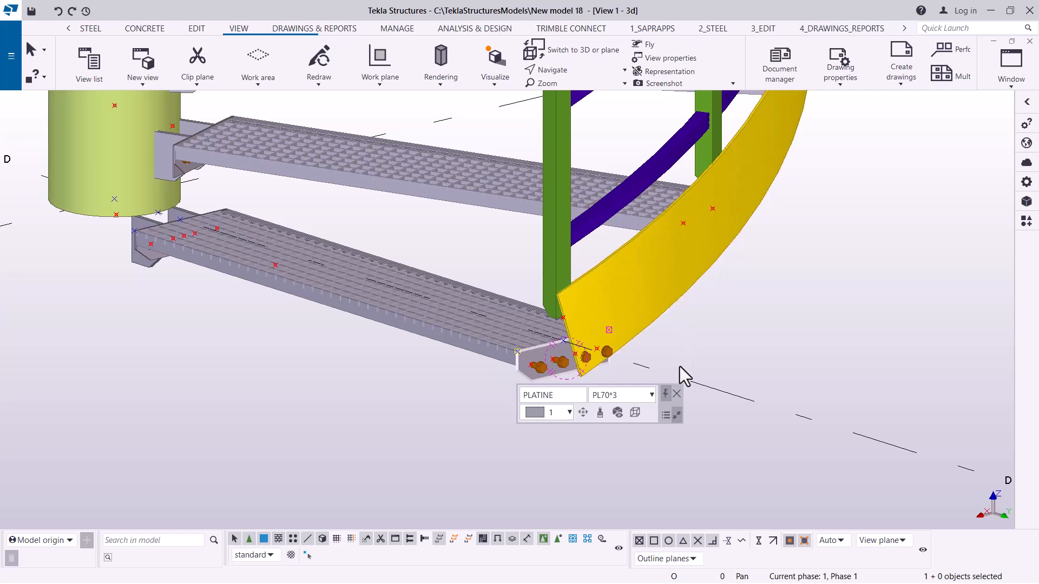
{"action": "left_click", "coordinate": [677, 394]}
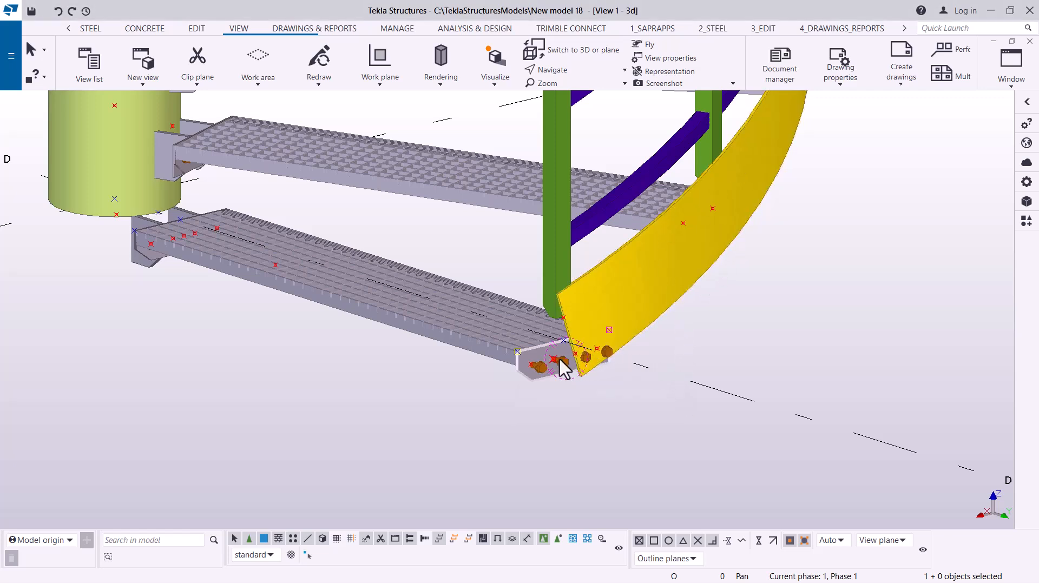
{"action": "left_click", "coordinate": [1033, 227]}
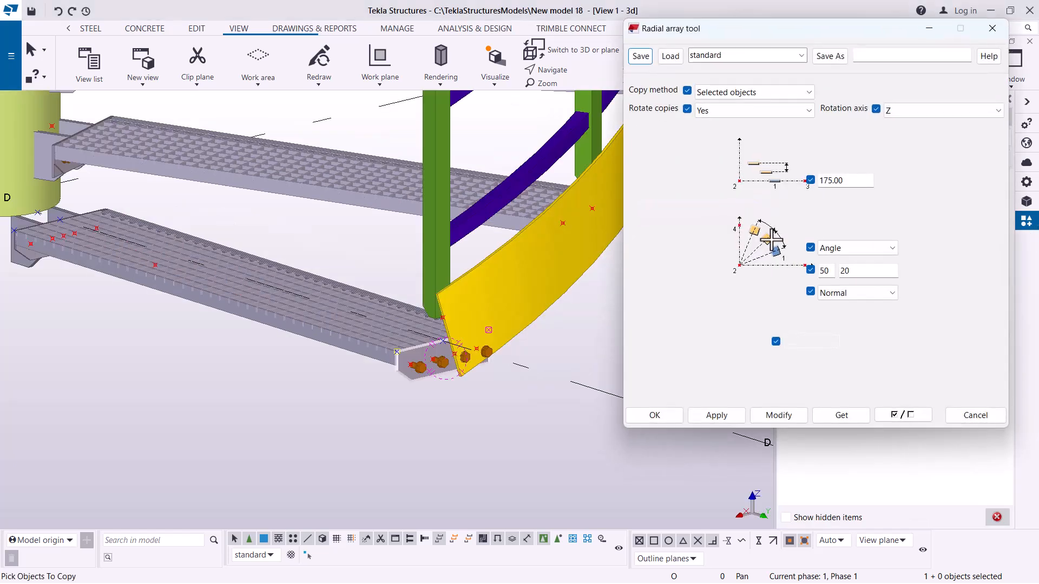
{"action": "scroll", "coordinate": [421, 364], "scroll_direction": "up", "scroll_amount": 5}
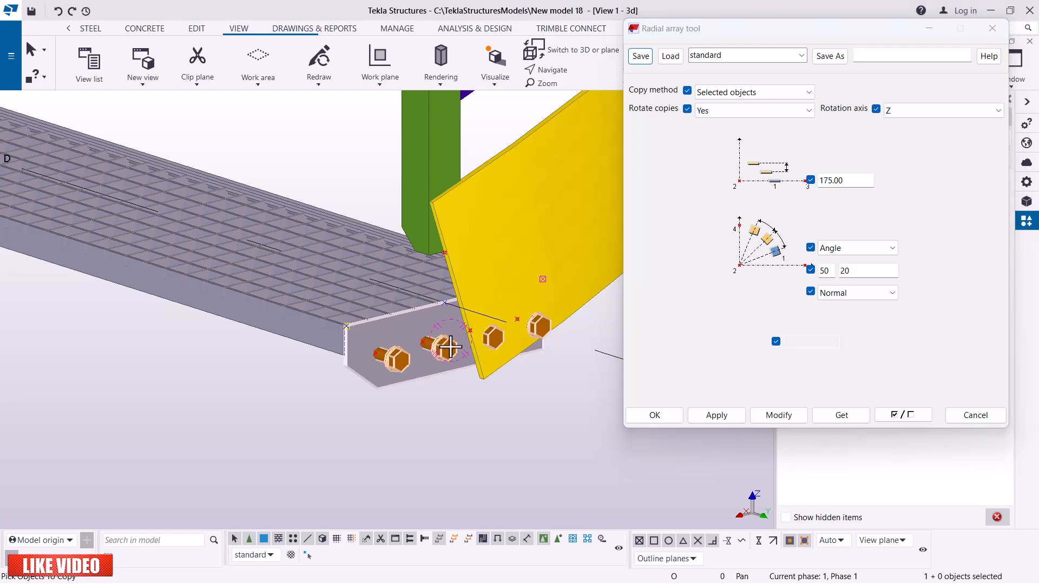
{"action": "scroll", "coordinate": [518, 432], "scroll_direction": "down", "scroll_amount": 1}
{"action": "scroll", "coordinate": [518, 432], "scroll_direction": "down", "scroll_amount": 5}
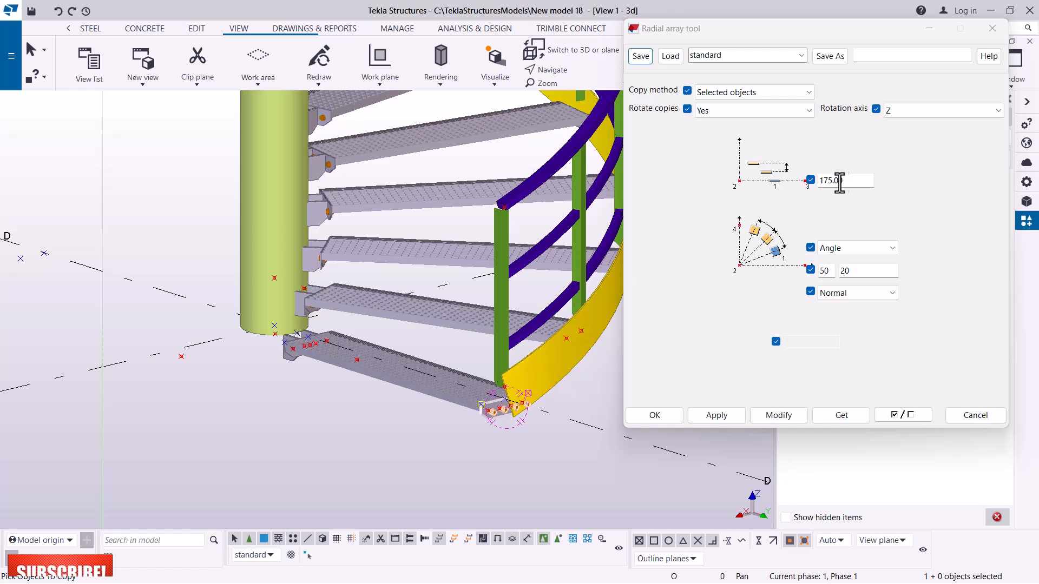
{"action": "scroll", "coordinate": [496, 414], "scroll_direction": "up", "scroll_amount": 2}
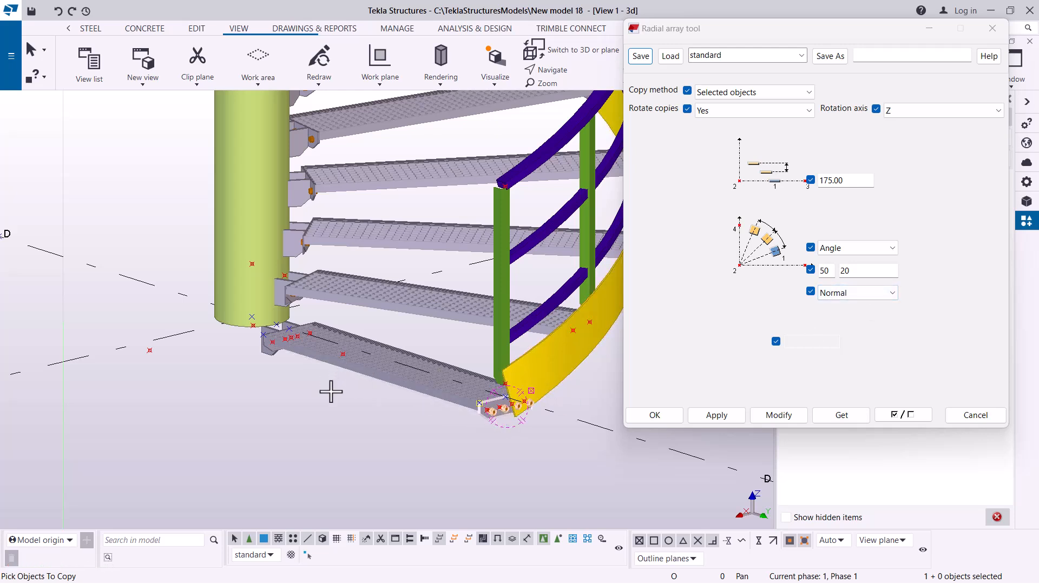
- Create the radial bolt array from the column's base centre point, setting the X and Y directions at the two crossing grid lines' midpoints
{"action": "scroll", "coordinate": [234, 354], "scroll_direction": "up", "scroll_amount": 3}
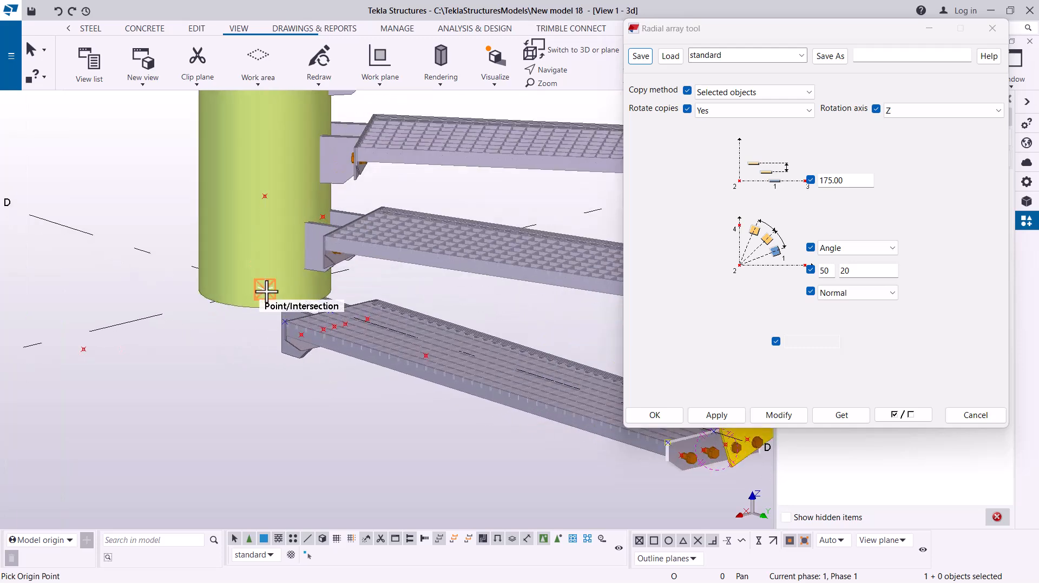
{"action": "left_click", "coordinate": [265, 289]}
{"action": "scroll", "coordinate": [306, 281], "scroll_direction": "down", "scroll_amount": 8}
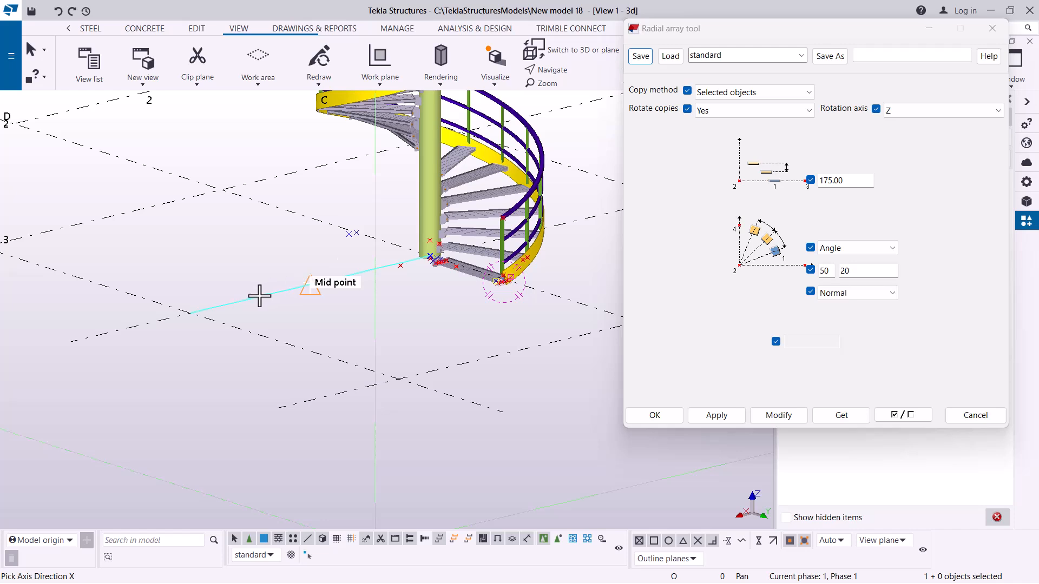
{"action": "left_click", "coordinate": [311, 290]}
{"action": "scroll", "coordinate": [143, 346], "scroll_direction": "down", "scroll_amount": 2}
{"action": "scroll", "coordinate": [508, 327], "scroll_direction": "up", "scroll_amount": 5}
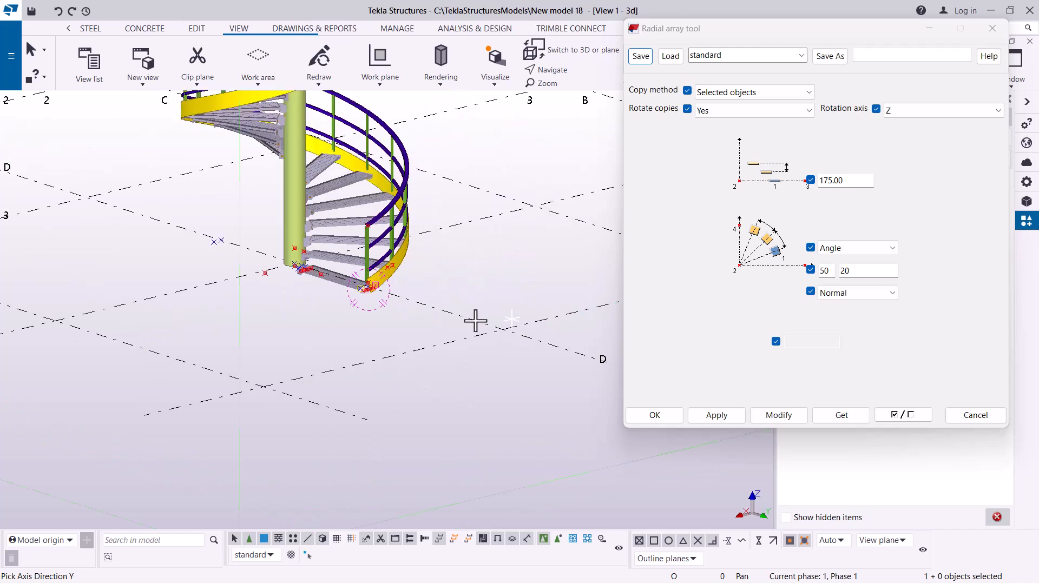
{"action": "scroll", "coordinate": [439, 312], "scroll_direction": "up", "scroll_amount": 1}
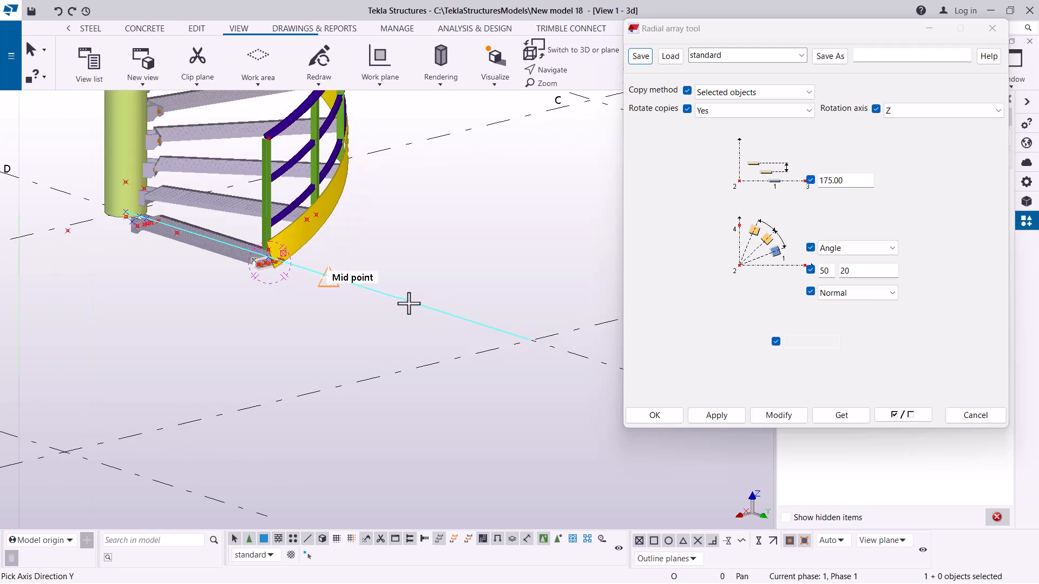
{"action": "left_click", "coordinate": [331, 278]}
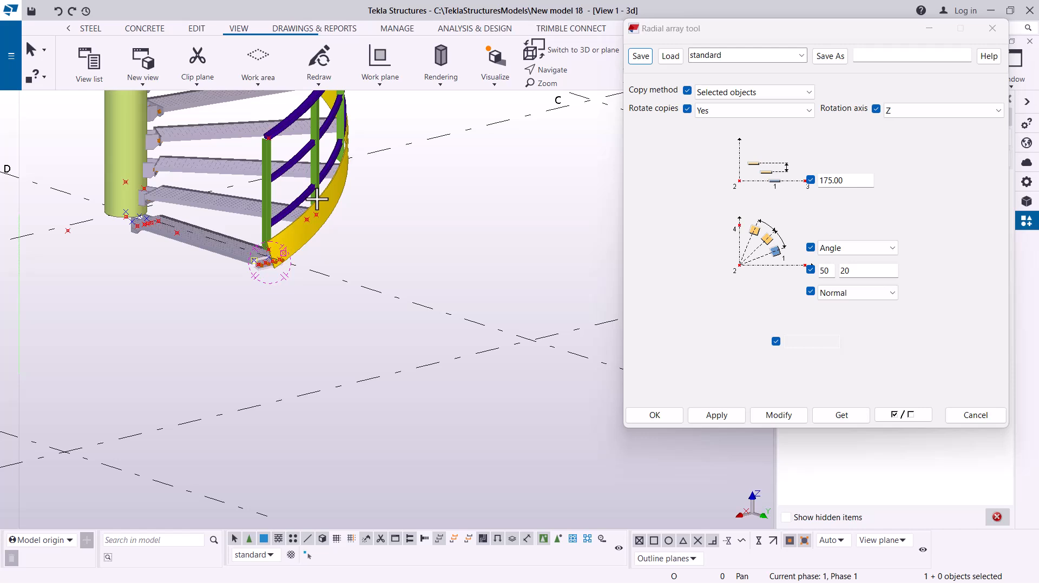
- Inspect the copied bolt groups along the lower turns of the yellow outer stringer
{"action": "scroll", "coordinate": [317, 200], "scroll_direction": "up", "scroll_amount": 2}
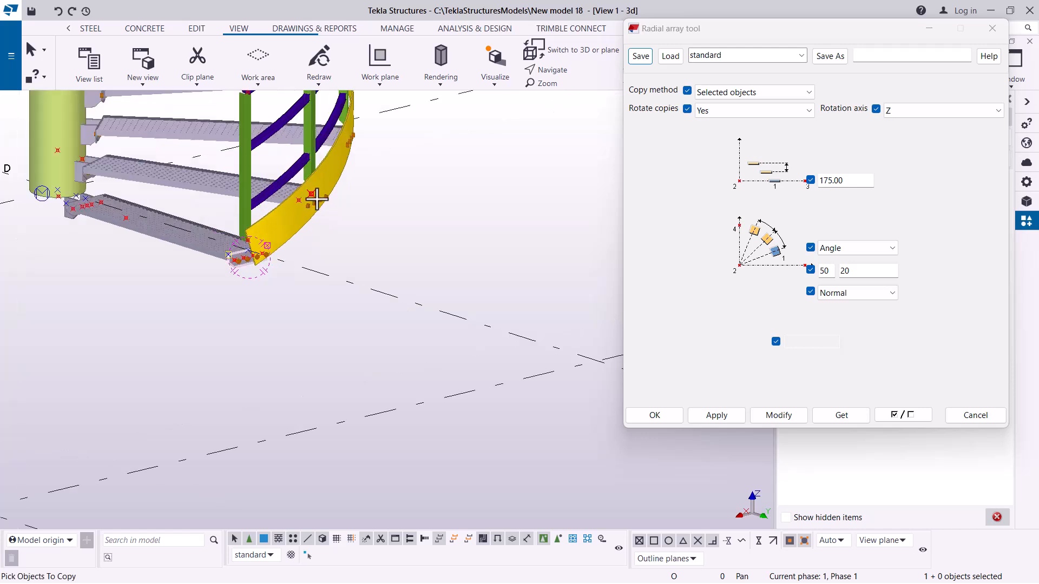
{"action": "left_click", "coordinate": [567, 72]}
{"action": "left_click", "coordinate": [586, 92]}
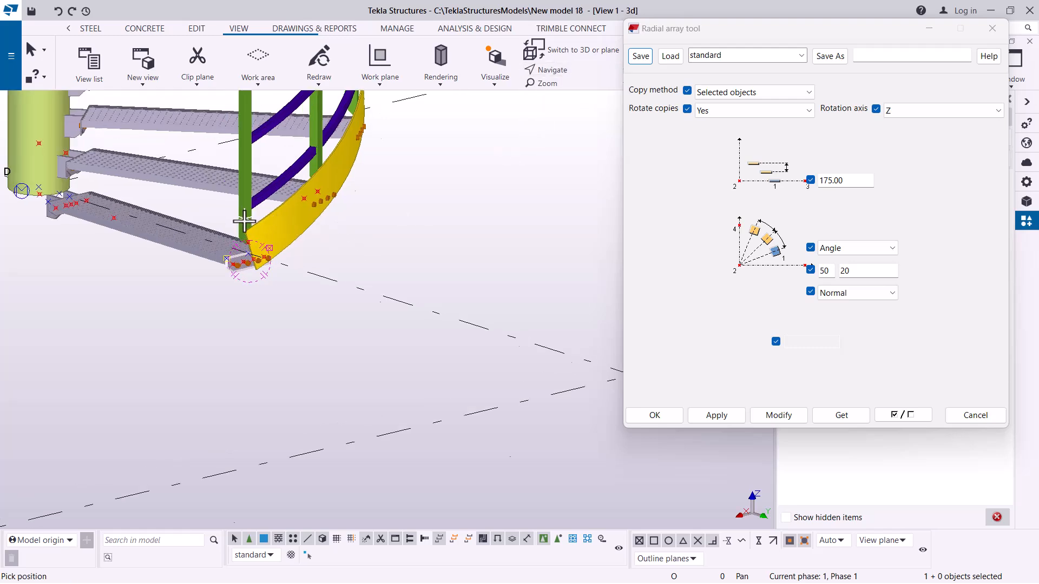
{"action": "scroll", "coordinate": [249, 226], "scroll_direction": "up", "scroll_amount": 5}
{"action": "middle_click_drag", "start_coordinate": [296, 274], "coordinate": [211, 238], "text": "ctrl"}
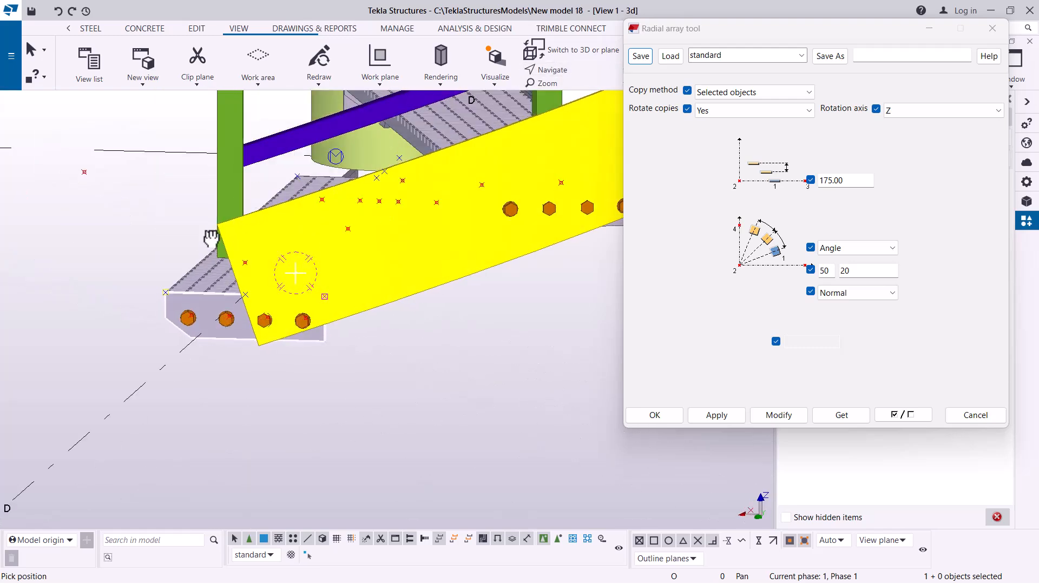
{"action": "scroll", "coordinate": [266, 303], "scroll_direction": "down", "scroll_amount": 5}
{"action": "middle_click_drag", "start_coordinate": [490, 235], "coordinate": [435, 266], "text": "ctrl"}
{"action": "scroll", "coordinate": [523, 267], "scroll_direction": "up", "scroll_amount": 5}
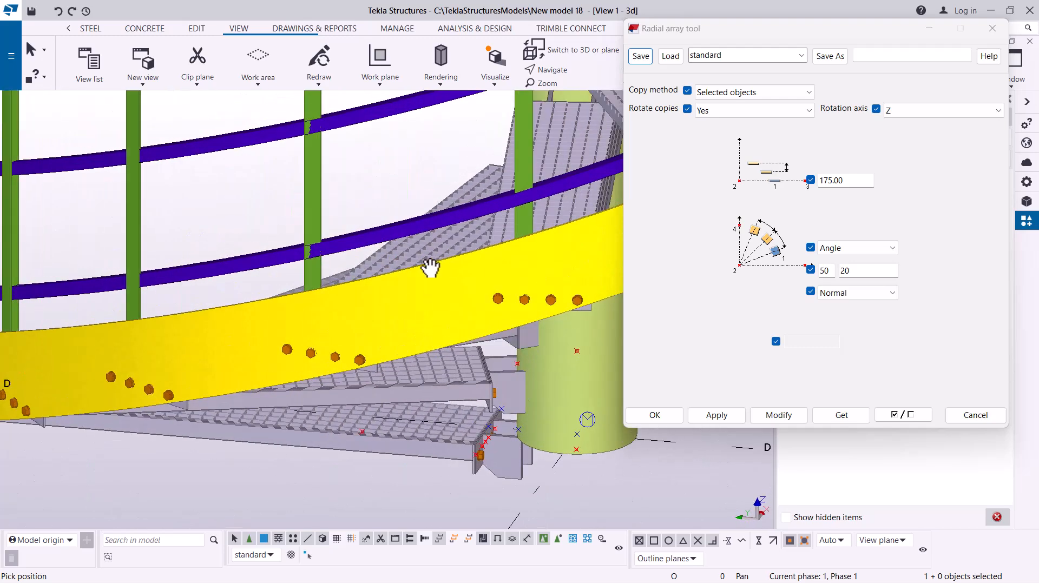
{"action": "scroll", "coordinate": [379, 346], "scroll_direction": "down", "scroll_amount": 6}
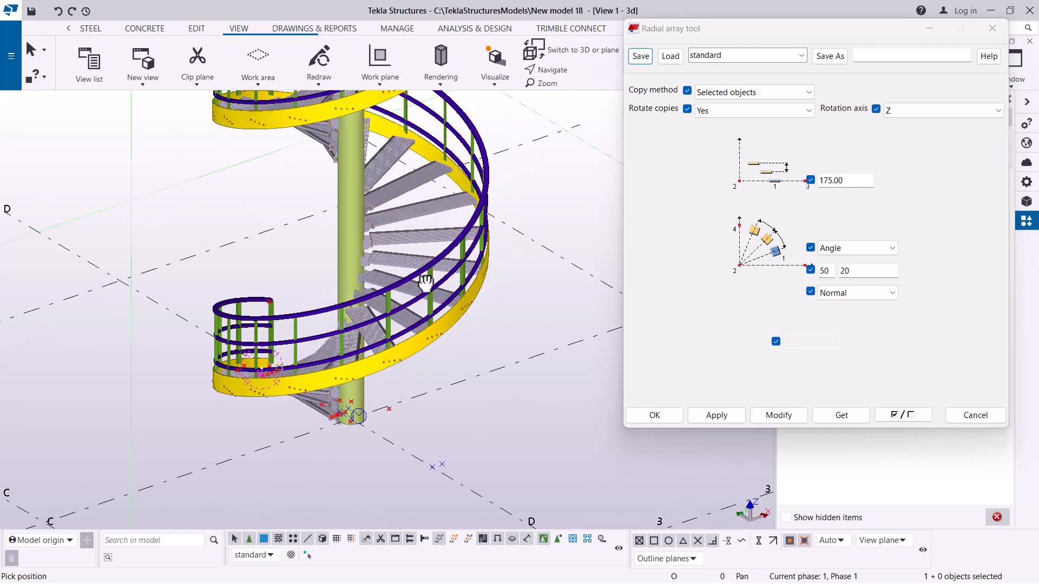
{"action": "scroll", "coordinate": [429, 281], "scroll_direction": "up", "scroll_amount": 6}
{"action": "scroll", "coordinate": [303, 270], "scroll_direction": "down", "scroll_amount": 6}
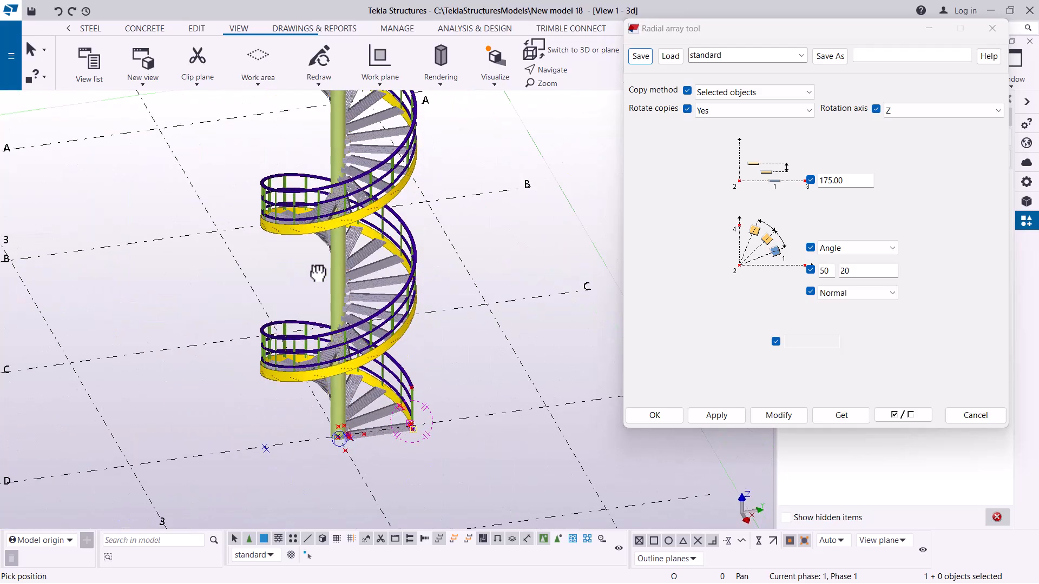
- Examine the copied bolts on the upper turns and at the top end of the stair, and end view navigation
{"action": "scroll", "coordinate": [363, 142], "scroll_direction": "up", "scroll_amount": 6}
{"action": "scroll", "coordinate": [364, 142], "scroll_direction": "down", "scroll_amount": 6}
{"action": "middle_click_drag", "start_coordinate": [289, 288], "coordinate": [243, 373], "text": "ctrl"}
{"action": "scroll", "coordinate": [243, 373], "scroll_direction": "down", "scroll_amount": 2}
{"action": "scroll", "coordinate": [445, 239], "scroll_direction": "up", "scroll_amount": 3}
{"action": "middle_click_drag", "start_coordinate": [492, 232], "coordinate": [235, 238], "text": "ctrl"}
{"action": "middle_click_drag", "start_coordinate": [514, 266], "coordinate": [353, 250]}
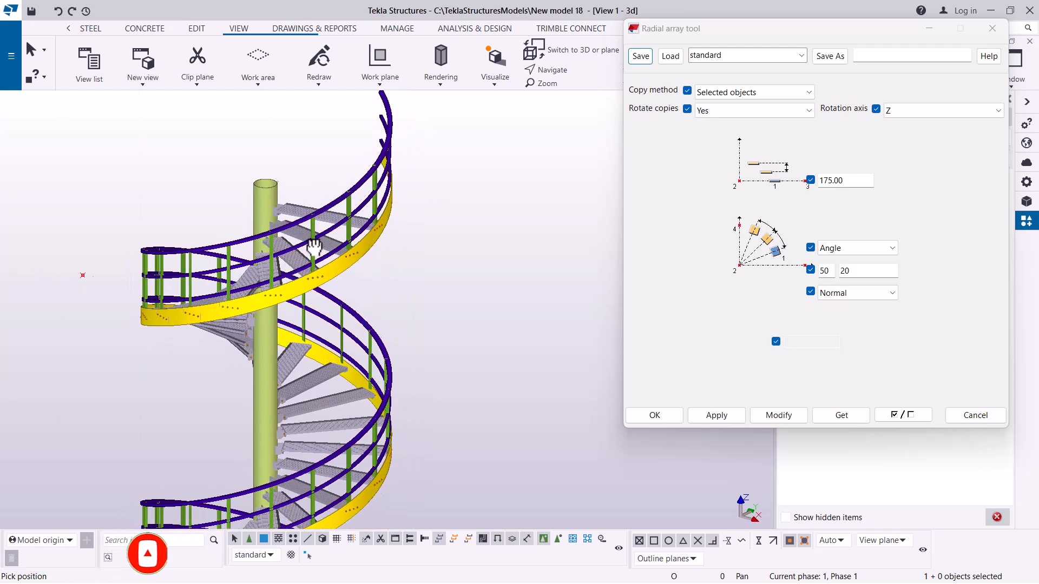
{"action": "middle_click_drag", "start_coordinate": [284, 250], "coordinate": [495, 227]}
{"action": "middle_click_drag", "start_coordinate": [381, 226], "coordinate": [440, 139]}
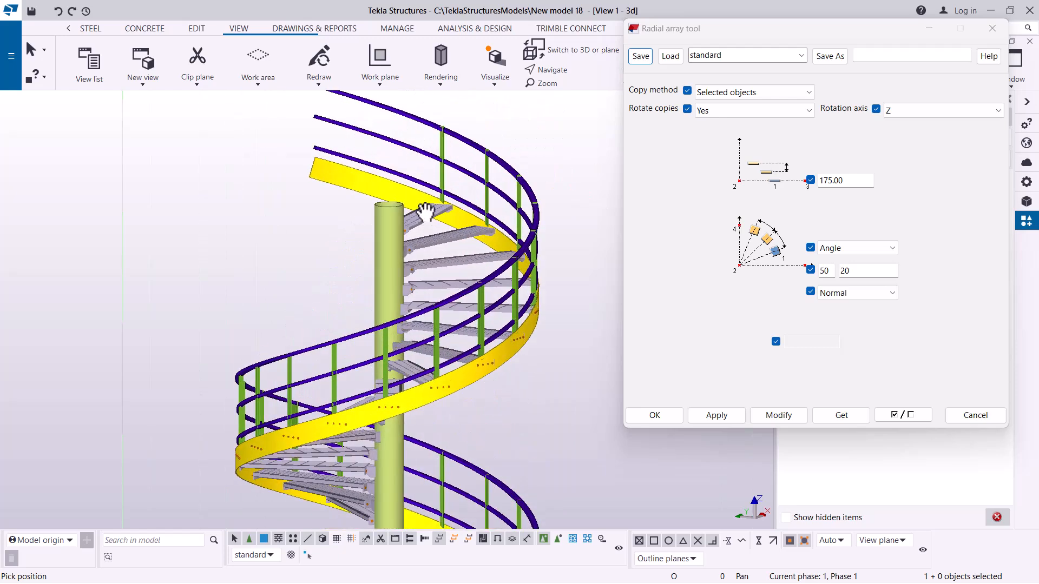
{"action": "scroll", "coordinate": [425, 209], "scroll_direction": "down", "scroll_amount": 3}
{"action": "right_click", "coordinate": [528, 160]}
{"action": "key", "text": "Escape"}
{"action": "right_click", "coordinate": [511, 151]}
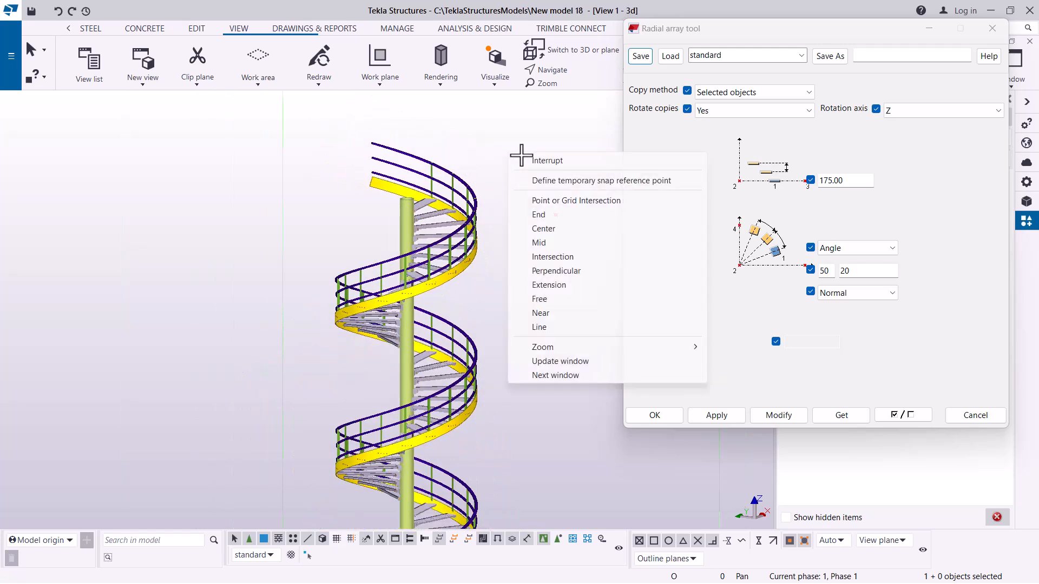
{"action": "left_click", "coordinate": [526, 157]}
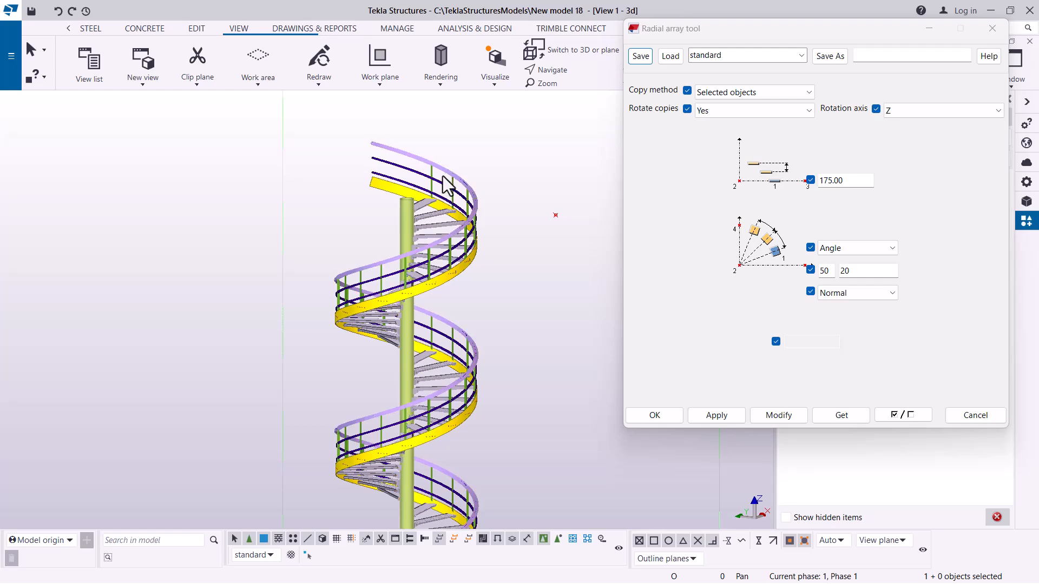
- View the stair from its base and switch the model view from 3D to plan
{"action": "scroll", "coordinate": [436, 173], "scroll_direction": "down", "scroll_amount": 5}
{"action": "scroll", "coordinate": [425, 340], "scroll_direction": "up", "scroll_amount": 4}
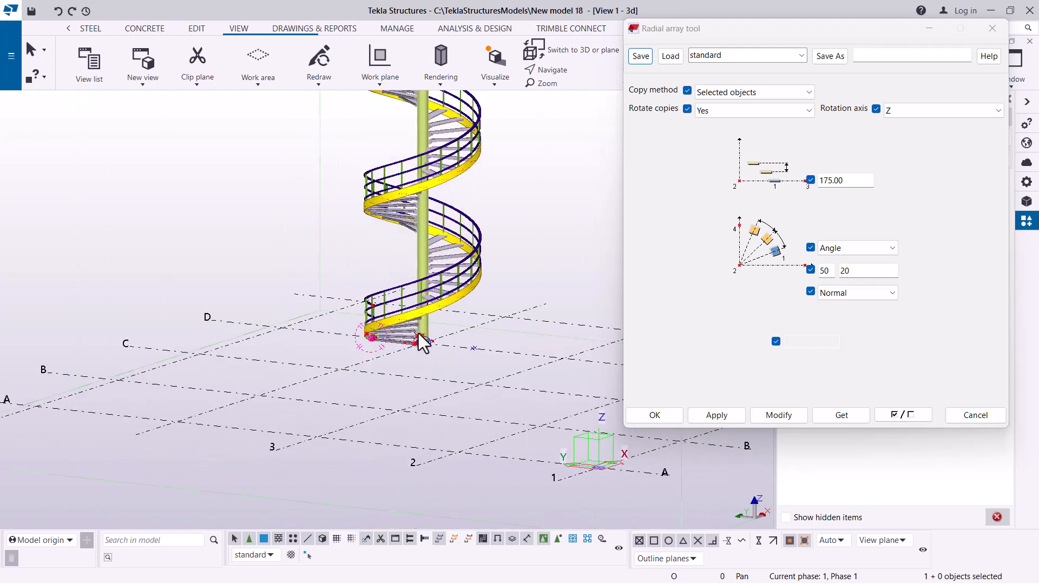
{"action": "left_click", "coordinate": [578, 70]}
{"action": "left_click", "coordinate": [580, 92]}
{"action": "left_click_drag", "start_coordinate": [411, 343], "coordinate": [522, 358]}
{"action": "left_click_drag", "start_coordinate": [400, 349], "coordinate": [528, 355]}
{"action": "scroll", "coordinate": [457, 320], "scroll_direction": "up", "scroll_amount": 3}
{"action": "left_click_drag", "start_coordinate": [457, 320], "coordinate": [324, 302]}
{"action": "left_click", "coordinate": [580, 53]}
- Examine the copied bolts around the outer ring against the tread ends in plan view
{"action": "scroll", "coordinate": [482, 187], "scroll_direction": "up", "scroll_amount": 5}
{"action": "scroll", "coordinate": [430, 258], "scroll_direction": "up", "scroll_amount": 4}
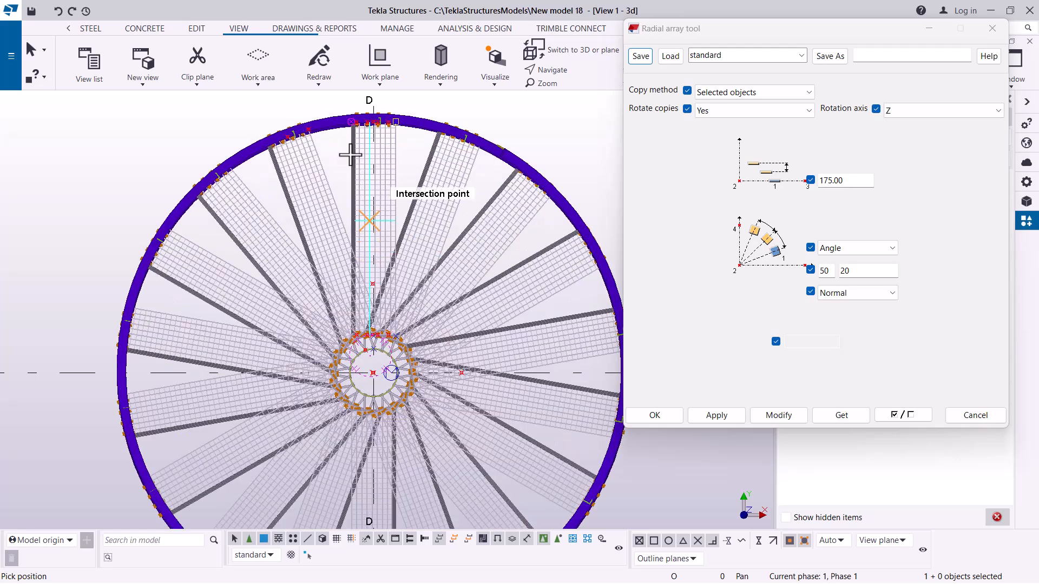
{"action": "scroll", "coordinate": [520, 142], "scroll_direction": "up", "scroll_amount": 3}
{"action": "scroll", "coordinate": [520, 142], "scroll_direction": "down", "scroll_amount": 6}
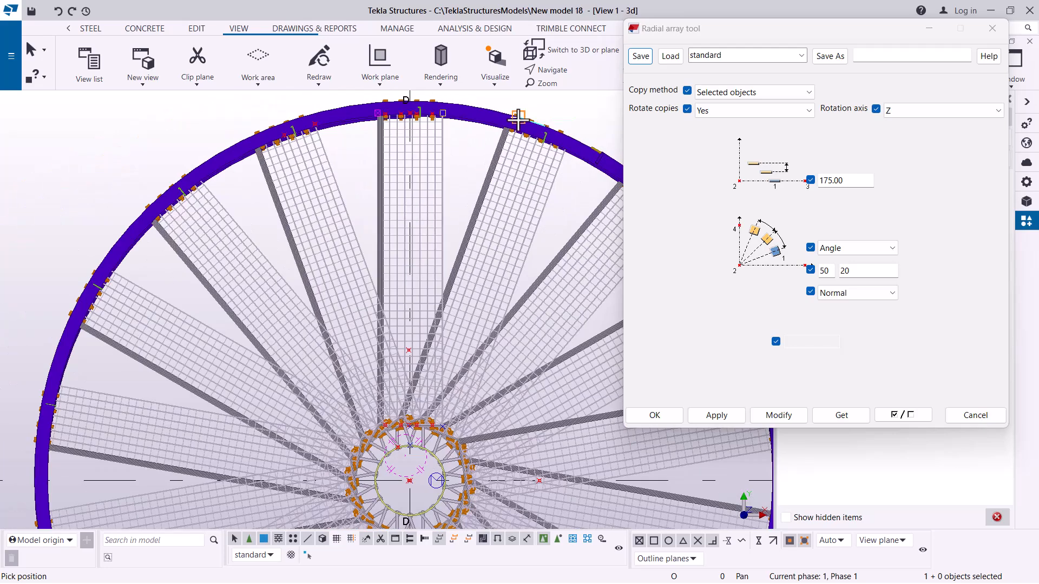
{"action": "scroll", "coordinate": [431, 348], "scroll_direction": "down", "scroll_amount": 3}
{"action": "scroll", "coordinate": [494, 405], "scroll_direction": "up", "scroll_amount": 6}
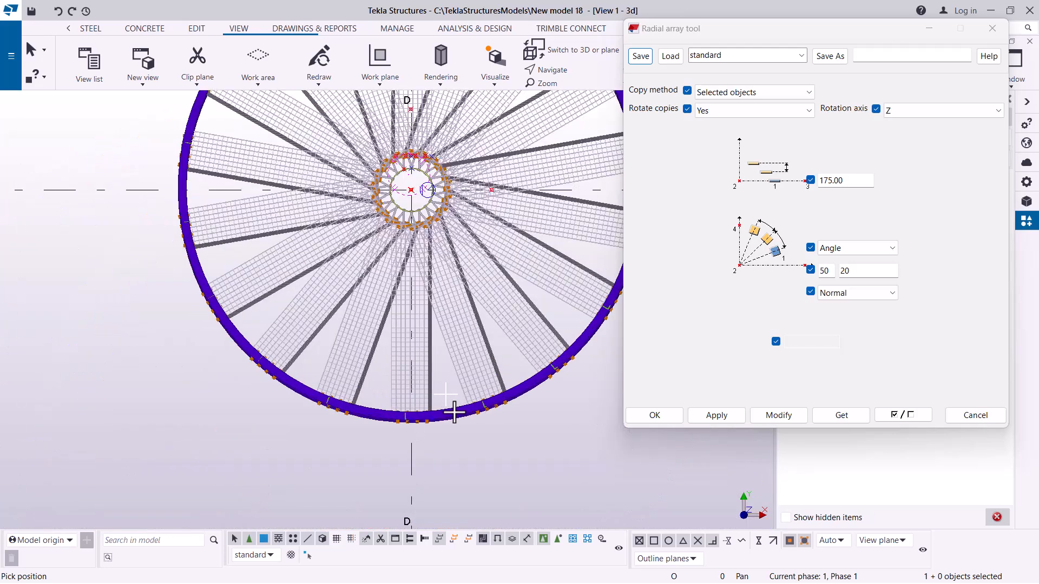
{"action": "scroll", "coordinate": [464, 395], "scroll_direction": "down", "scroll_amount": 1}
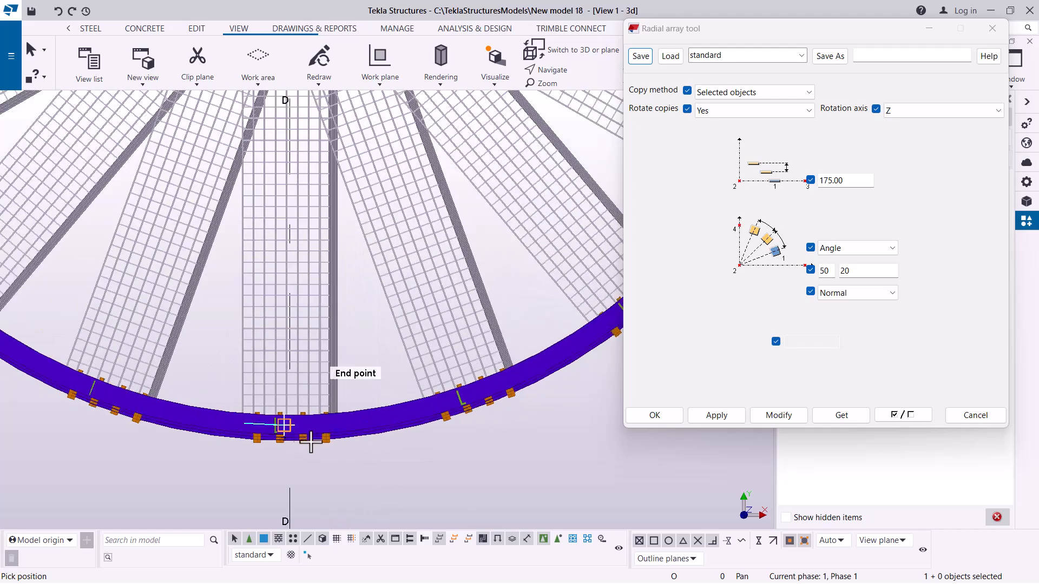
{"action": "scroll", "coordinate": [303, 430], "scroll_direction": "down", "scroll_amount": 4}
{"action": "scroll", "coordinate": [503, 206], "scroll_direction": "down", "scroll_amount": 2}
{"action": "scroll", "coordinate": [515, 181], "scroll_direction": "up", "scroll_amount": 5}
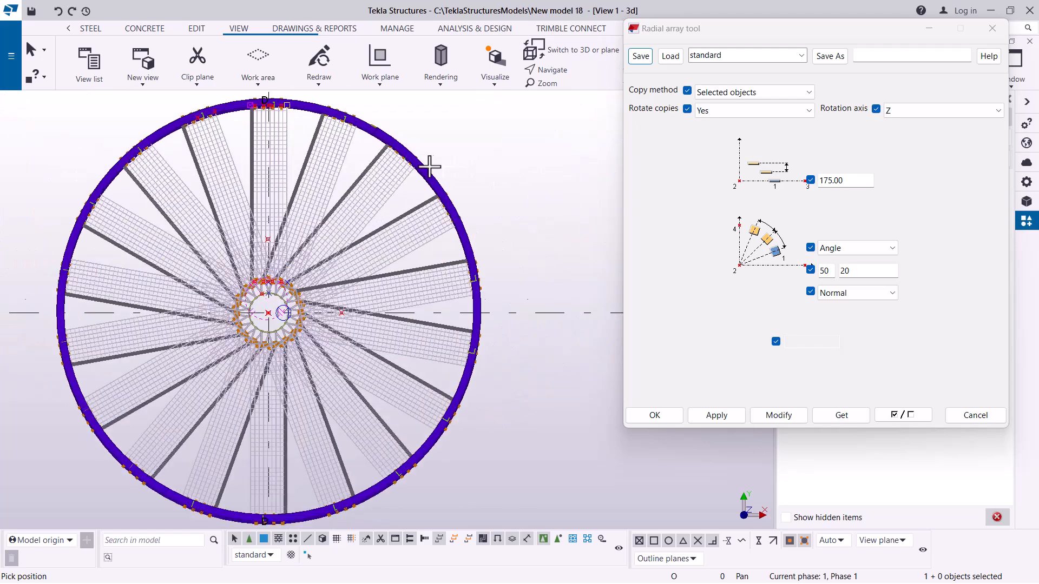
- End view navigation and close the Radial array tool settings and the Applications & components catalog
{"action": "right_click", "coordinate": [534, 152]}
{"action": "left_click", "coordinate": [573, 161]}
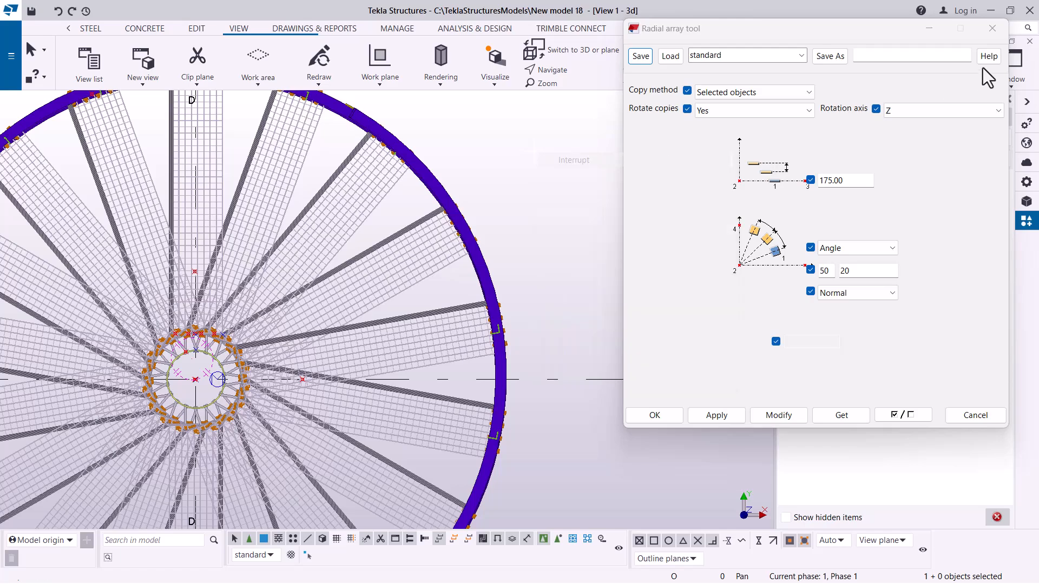
{"action": "left_click", "coordinate": [992, 28]}
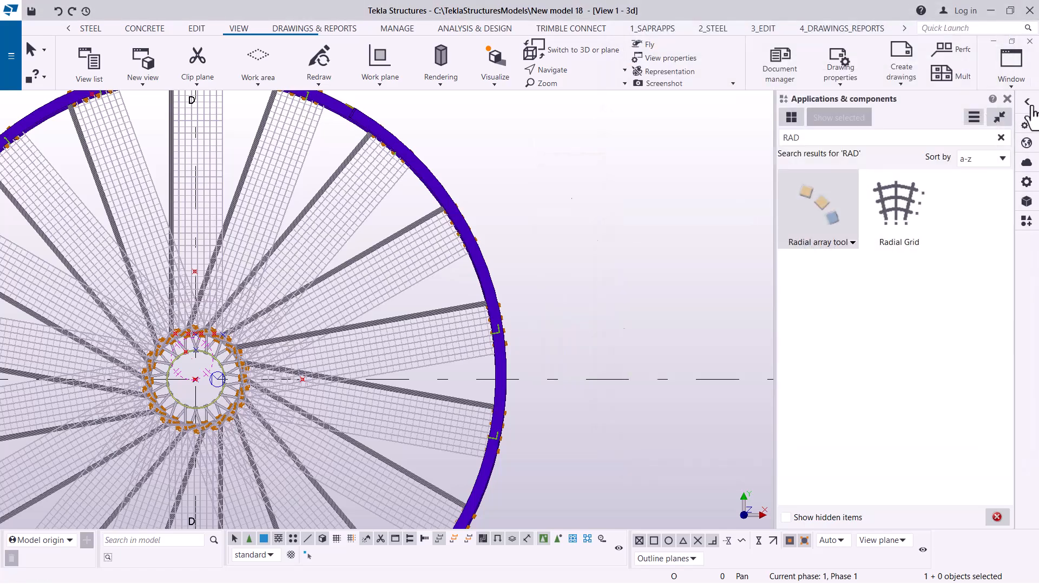
{"action": "left_click", "coordinate": [1026, 102]}
- Examine the bolted tread connections around the central column in plan view
{"action": "scroll", "coordinate": [300, 395], "scroll_direction": "up", "scroll_amount": 6}
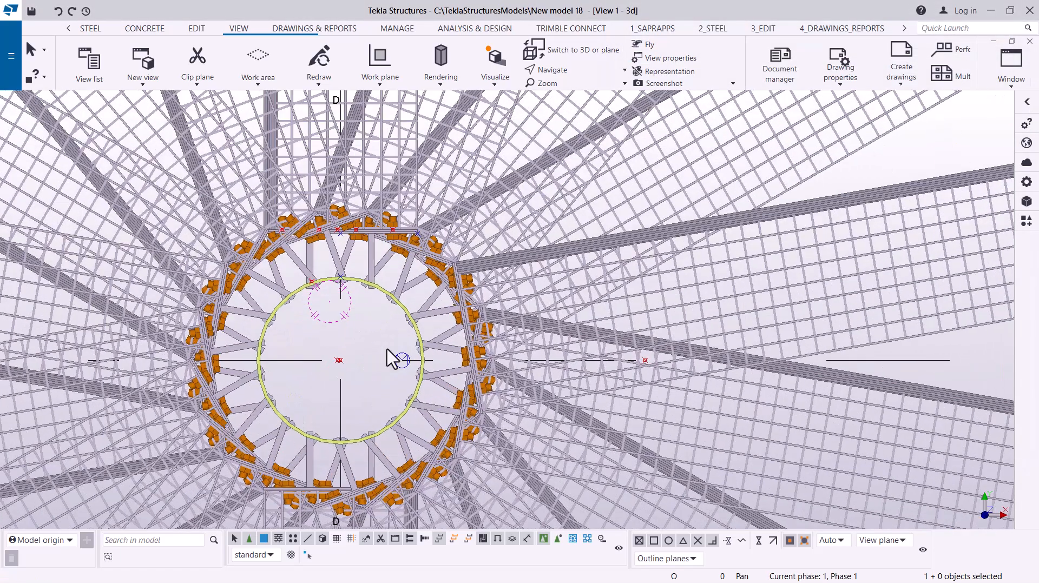
{"action": "scroll", "coordinate": [248, 429], "scroll_direction": "up", "scroll_amount": 2}
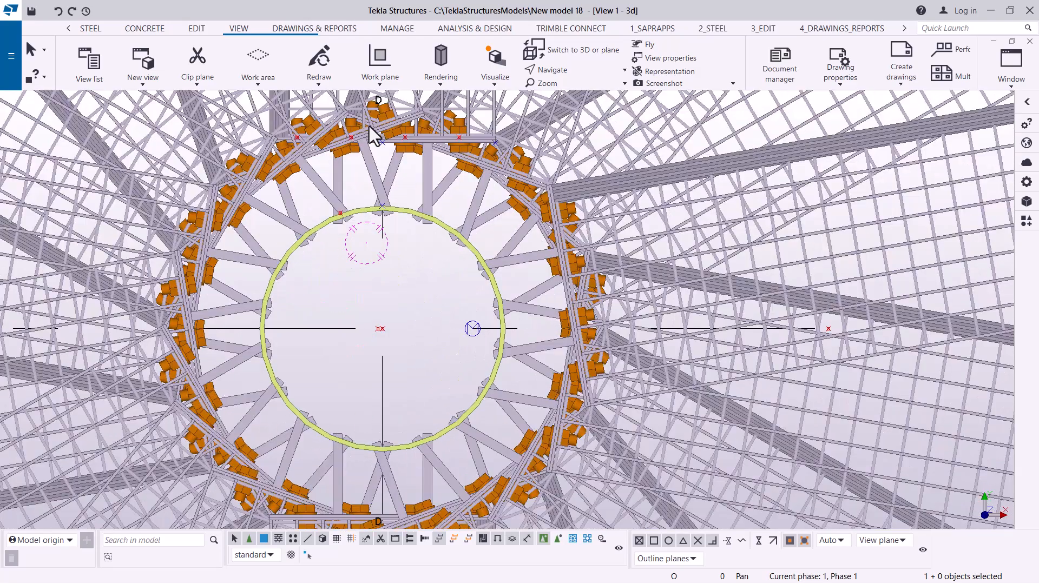
{"action": "scroll", "coordinate": [592, 263], "scroll_direction": "up", "scroll_amount": 2}
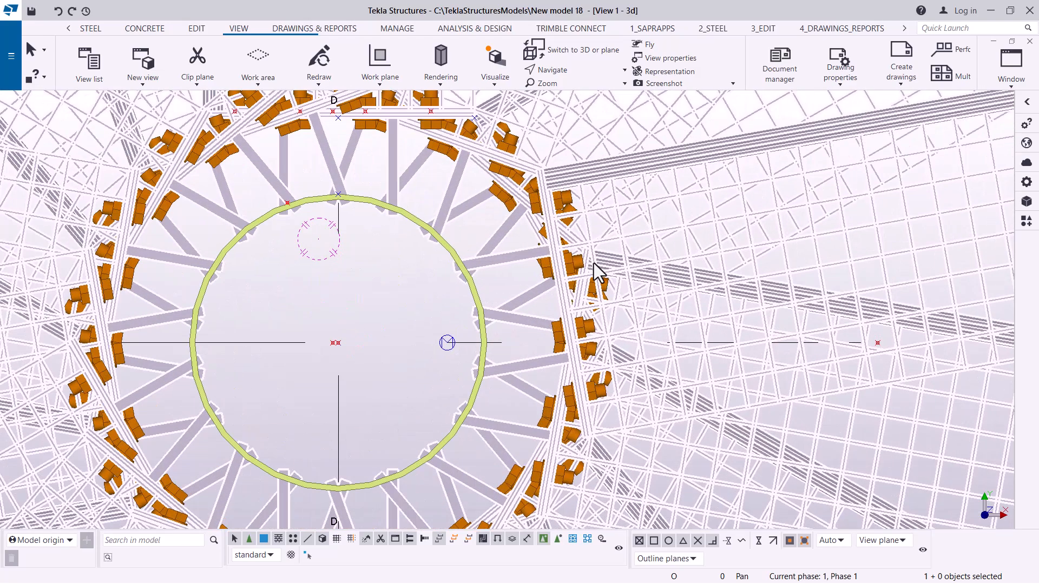
{"action": "scroll", "coordinate": [446, 319], "scroll_direction": "down", "scroll_amount": 5}
{"action": "scroll", "coordinate": [450, 319], "scroll_direction": "down", "scroll_amount": 4}
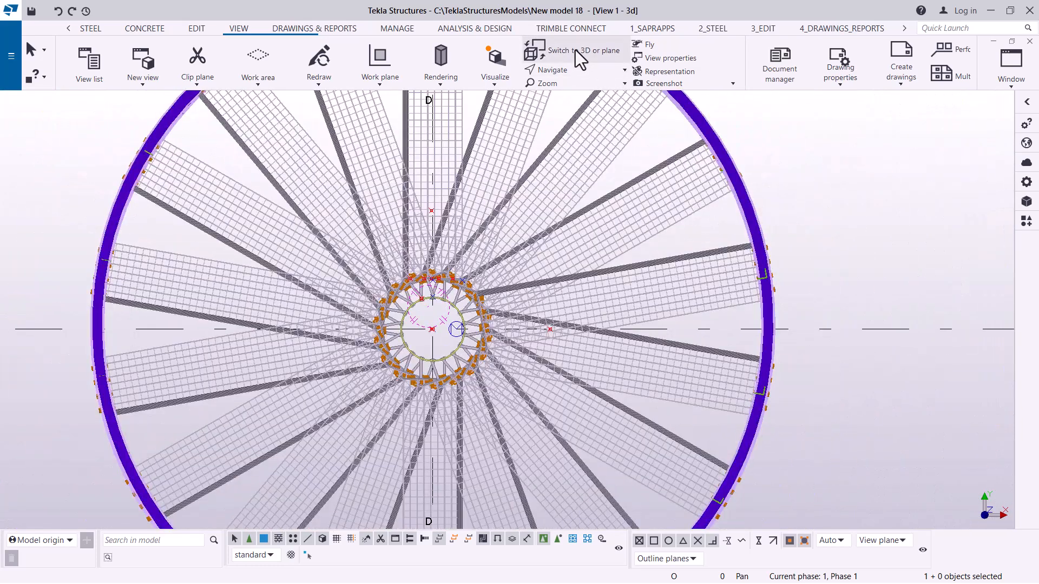
- Switch the model view back to 3D and set its rotation around Z to 180 and around X to 0
{"action": "left_click", "coordinate": [575, 50]}
{"action": "scroll", "coordinate": [414, 462], "scroll_direction": "up", "scroll_amount": 5}
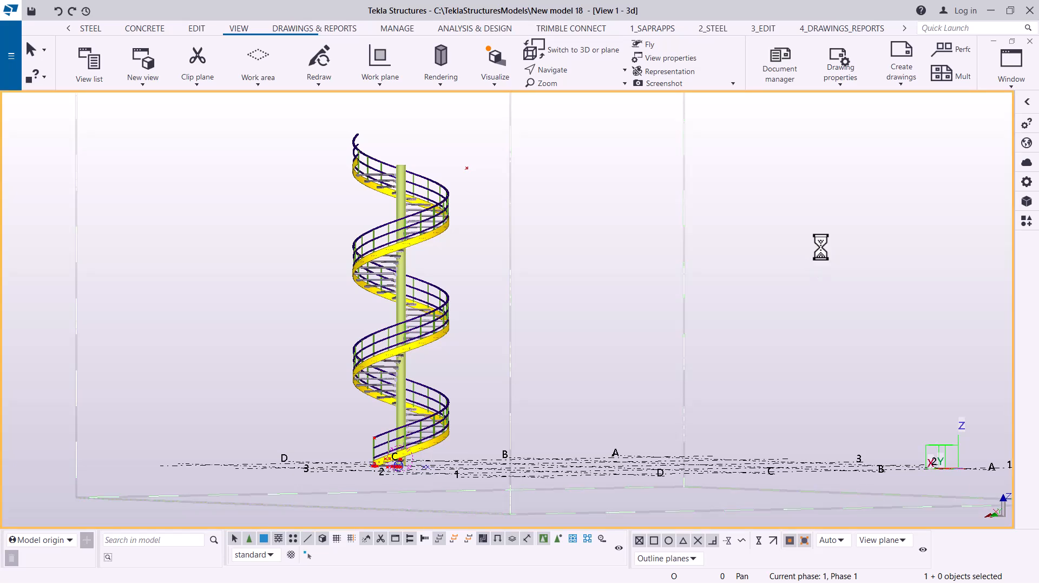
{"action": "double_click", "coordinate": [842, 248]}
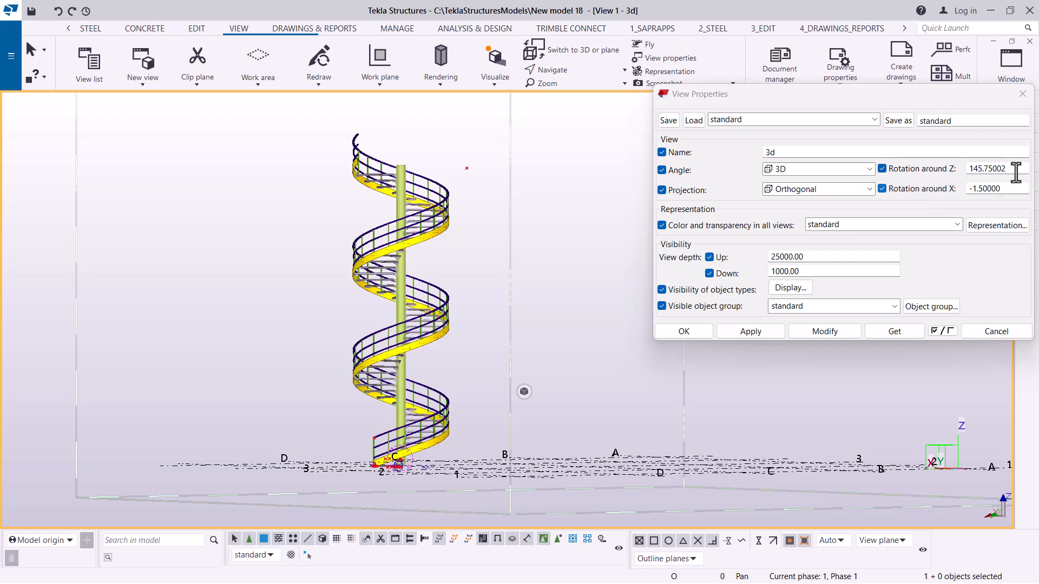
{"action": "left_click_drag", "start_coordinate": [1022, 169], "coordinate": [964, 168]}
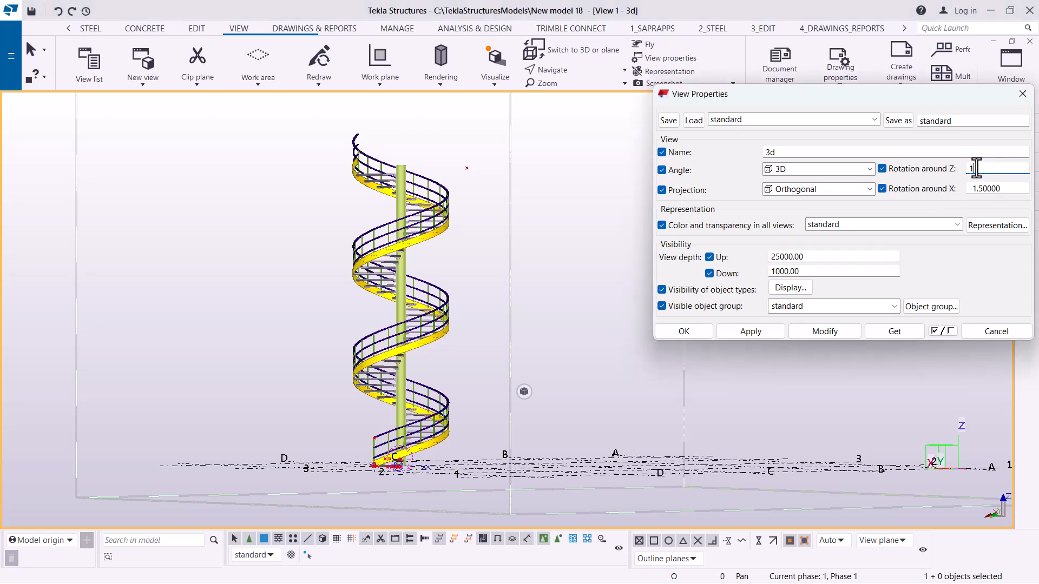
{"action": "left_click_drag", "start_coordinate": [1002, 190], "coordinate": [959, 193]}
{"action": "type", "text": "0"}
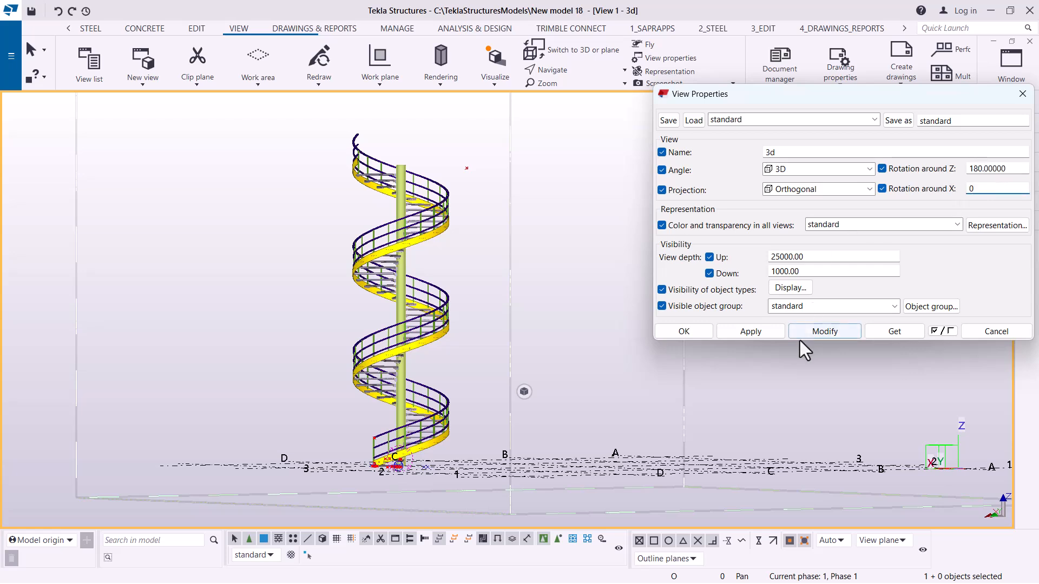
{"action": "left_click", "coordinate": [816, 330]}
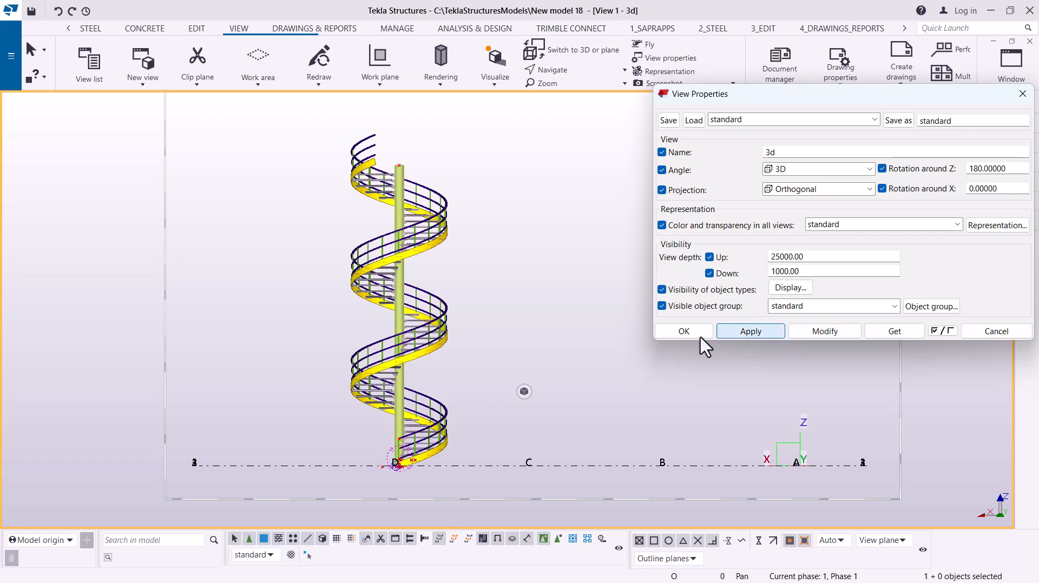
{"action": "left_click", "coordinate": [684, 331]}
- Examine the copied bolt rows along the outer stringer and the tread ends at the column in elevation
{"action": "scroll", "coordinate": [387, 480], "scroll_direction": "up", "scroll_amount": 3}
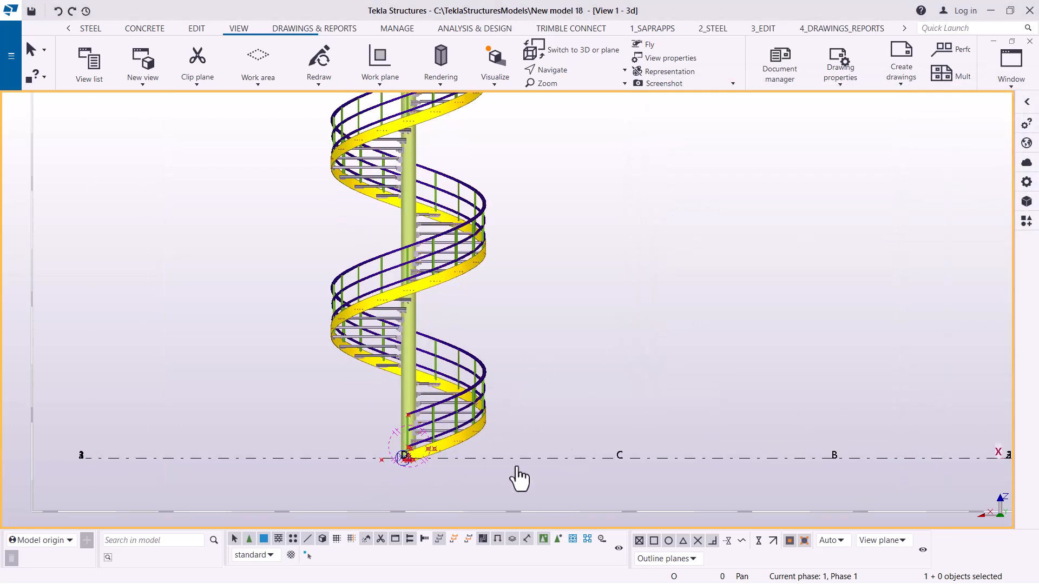
{"action": "scroll", "coordinate": [348, 480], "scroll_direction": "up", "scroll_amount": 2}
{"action": "scroll", "coordinate": [378, 214], "scroll_direction": "up", "scroll_amount": 2}
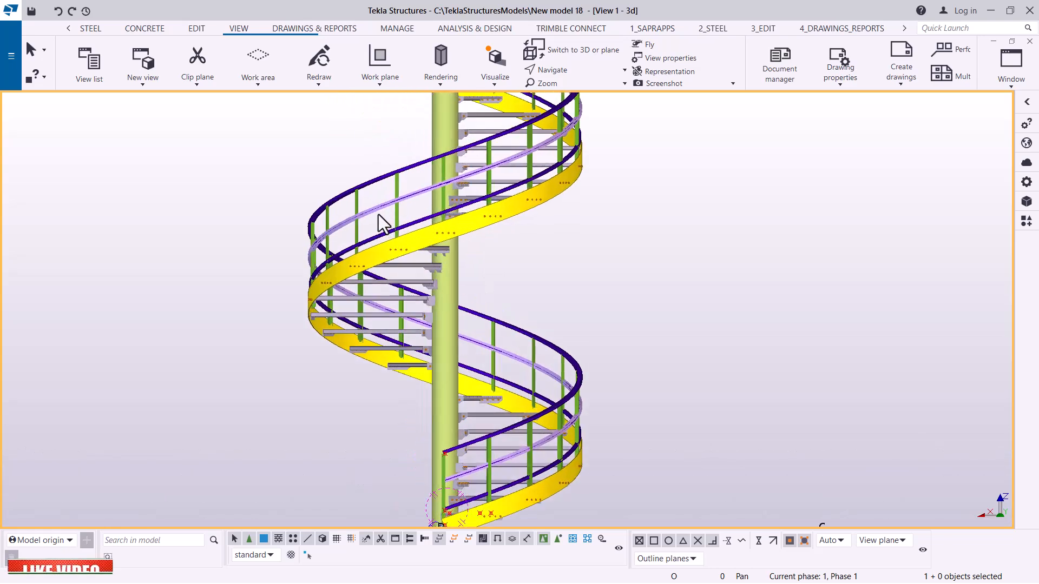
{"action": "scroll", "coordinate": [424, 204], "scroll_direction": "up", "scroll_amount": 3}
{"action": "scroll", "coordinate": [732, 213], "scroll_direction": "up", "scroll_amount": 3}
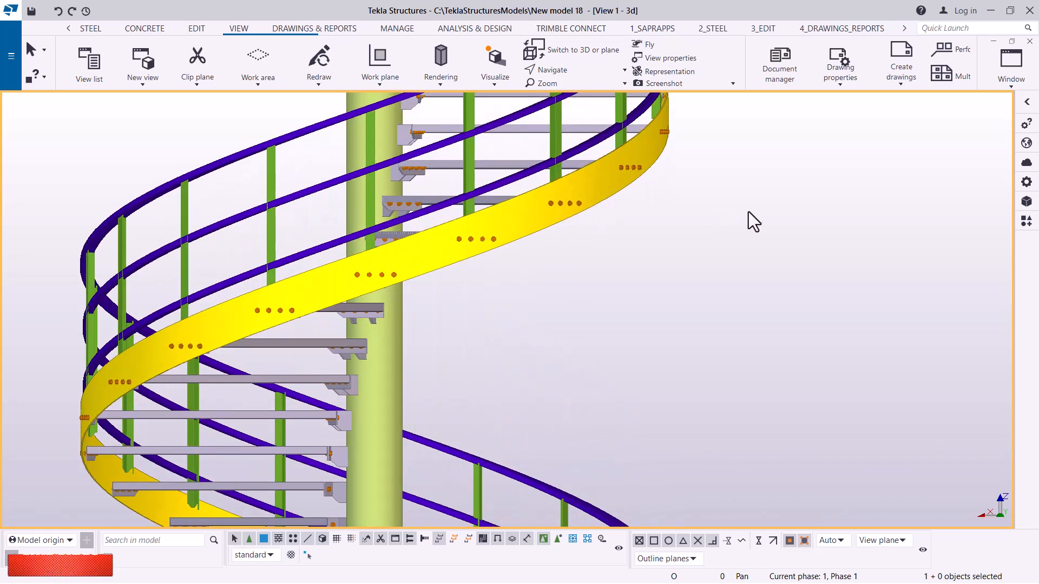
{"action": "scroll", "coordinate": [378, 177], "scroll_direction": "down", "scroll_amount": 4}
{"action": "scroll", "coordinate": [472, 245], "scroll_direction": "down", "scroll_amount": 3}
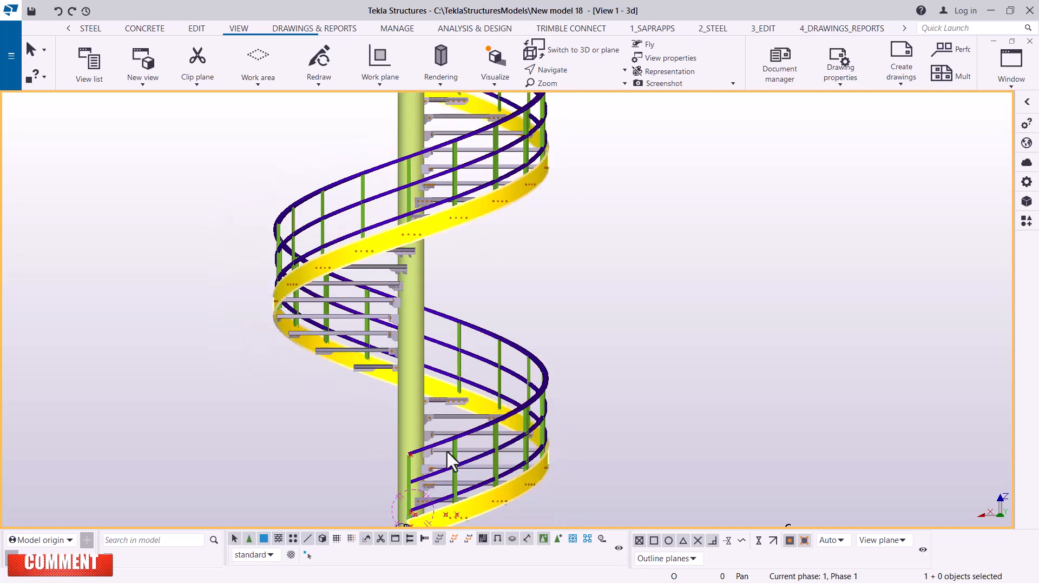
{"action": "scroll", "coordinate": [422, 495], "scroll_direction": "up", "scroll_amount": 4}
{"action": "scroll", "coordinate": [466, 314], "scroll_direction": "down", "scroll_amount": 5}
{"action": "scroll", "coordinate": [433, 491], "scroll_direction": "up", "scroll_amount": 4}
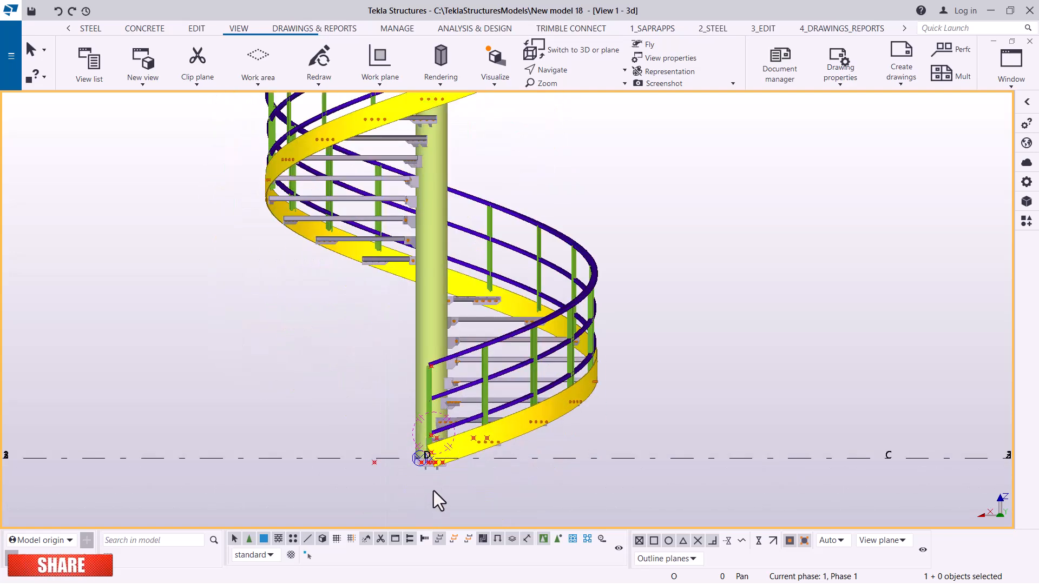
{"action": "scroll", "coordinate": [521, 427], "scroll_direction": "up", "scroll_amount": 2}
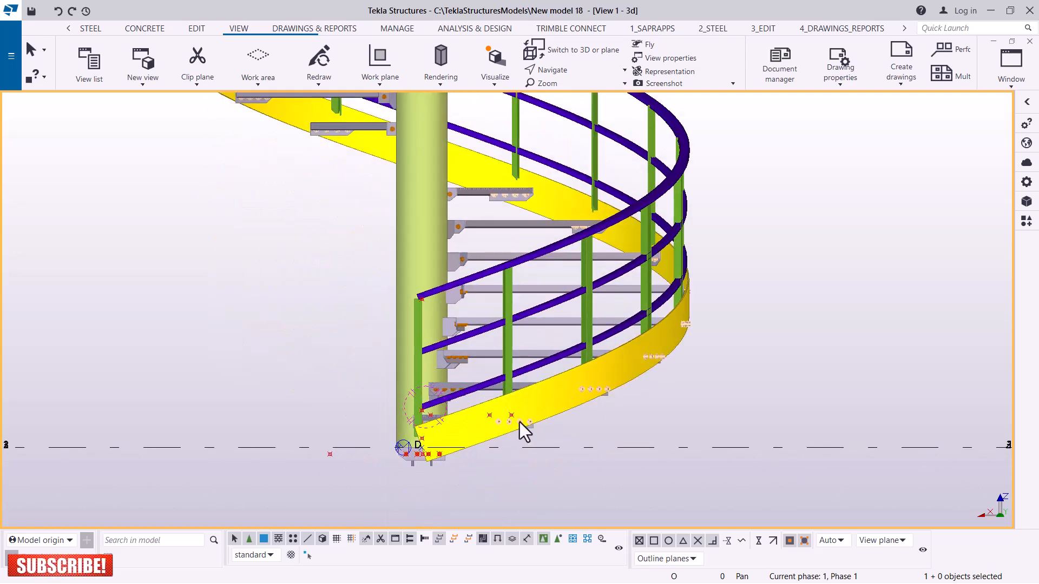
{"action": "scroll", "coordinate": [472, 165], "scroll_direction": "up", "scroll_amount": 6}
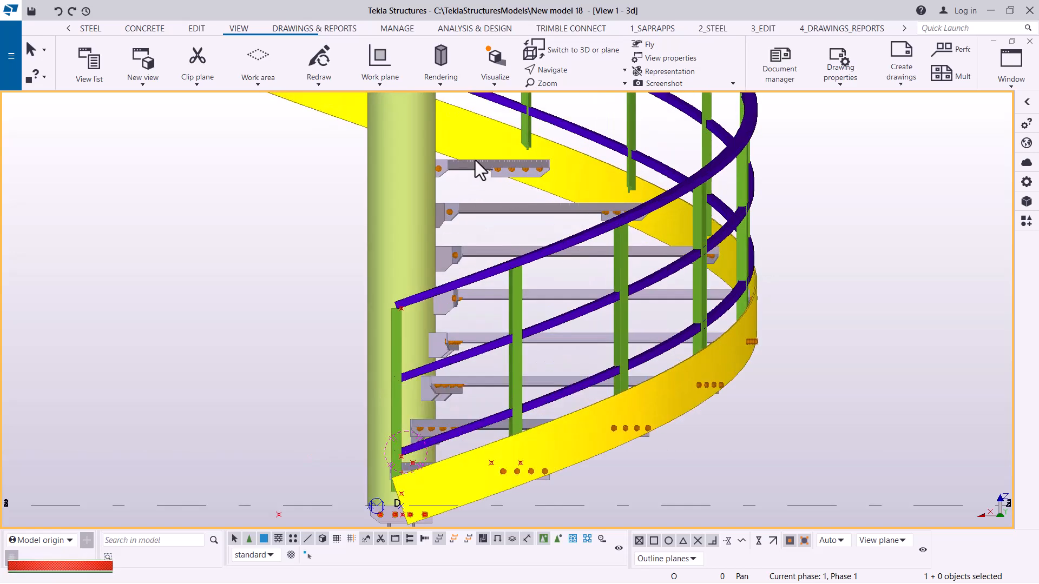
{"action": "scroll", "coordinate": [539, 178], "scroll_direction": "down", "scroll_amount": 5}
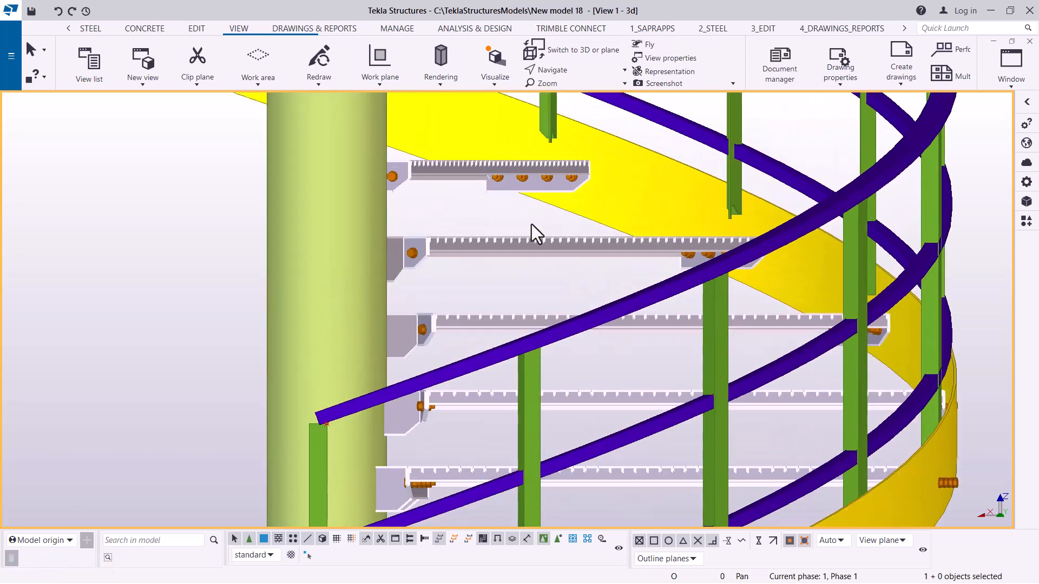
{"action": "scroll", "coordinate": [544, 350], "scroll_direction": "down", "scroll_amount": 2}
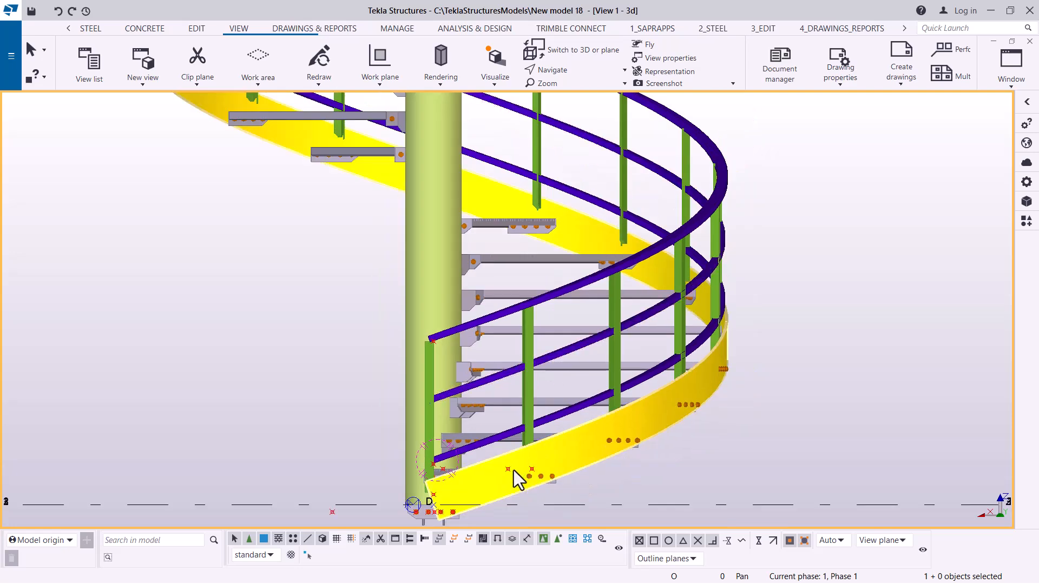
{"action": "scroll", "coordinate": [508, 475], "scroll_direction": "up", "scroll_amount": 2}
- Orbit the lower flight to a raised oblique view of its treads and outer stringer
{"action": "left_click", "coordinate": [573, 72]}
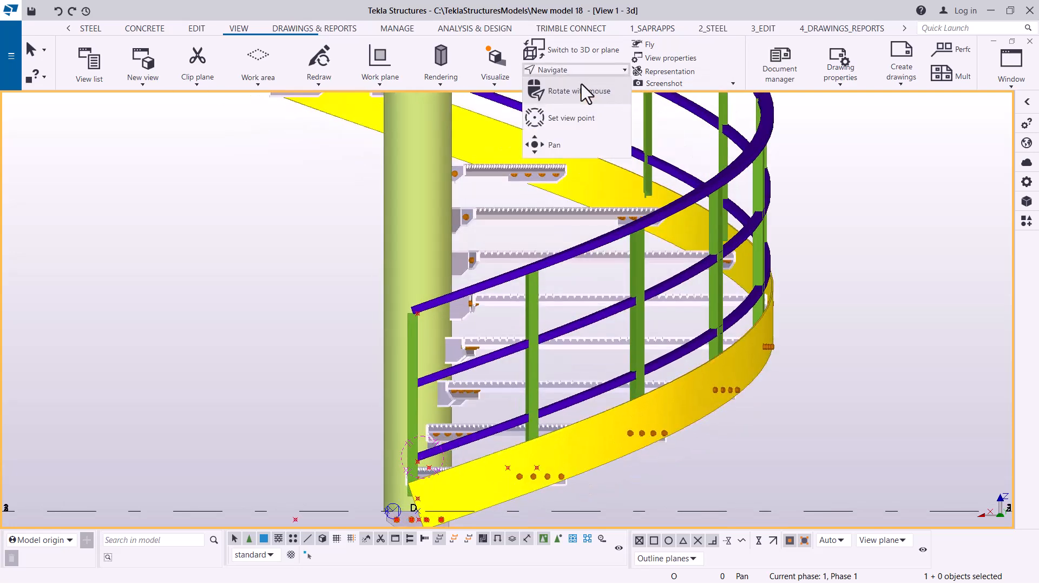
{"action": "left_click", "coordinate": [582, 92]}
{"action": "left_click_drag", "start_coordinate": [507, 330], "coordinate": [289, 302]}
{"action": "scroll", "coordinate": [604, 378], "scroll_direction": "down", "scroll_amount": 2}
{"action": "middle_click_drag", "start_coordinate": [369, 347], "coordinate": [385, 358], "text": "ctrl"}
{"action": "scroll", "coordinate": [705, 427], "scroll_direction": "down", "scroll_amount": 3}
{"action": "scroll", "coordinate": [311, 258], "scroll_direction": "up", "scroll_amount": 1}
{"action": "scroll", "coordinate": [311, 258], "scroll_direction": "up", "scroll_amount": 3}
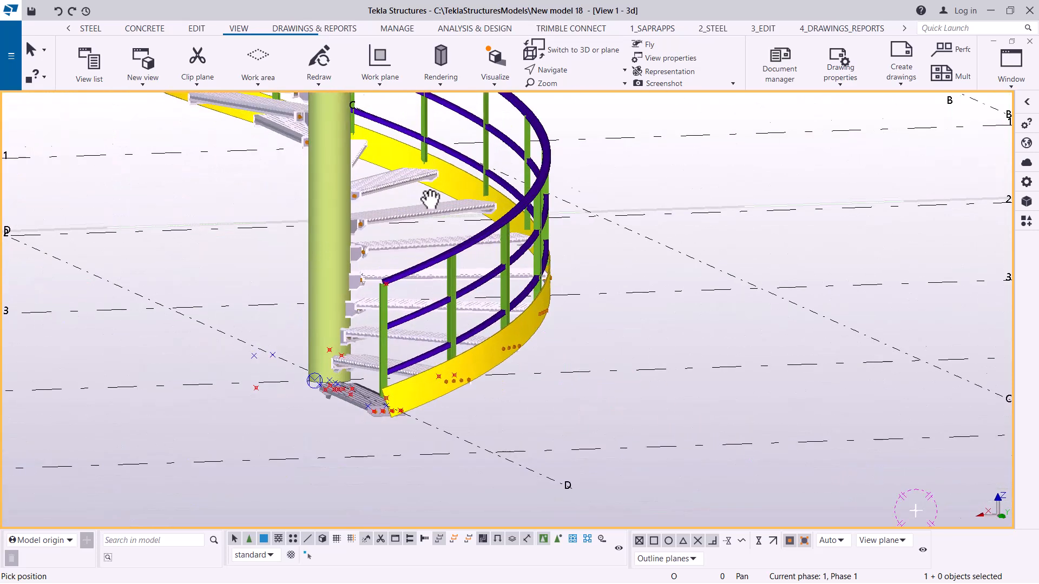
- Explode the array component of the stair treads into individual objects and end the view rotation
{"action": "left_click", "coordinate": [573, 68]}
{"action": "left_click", "coordinate": [576, 91]}
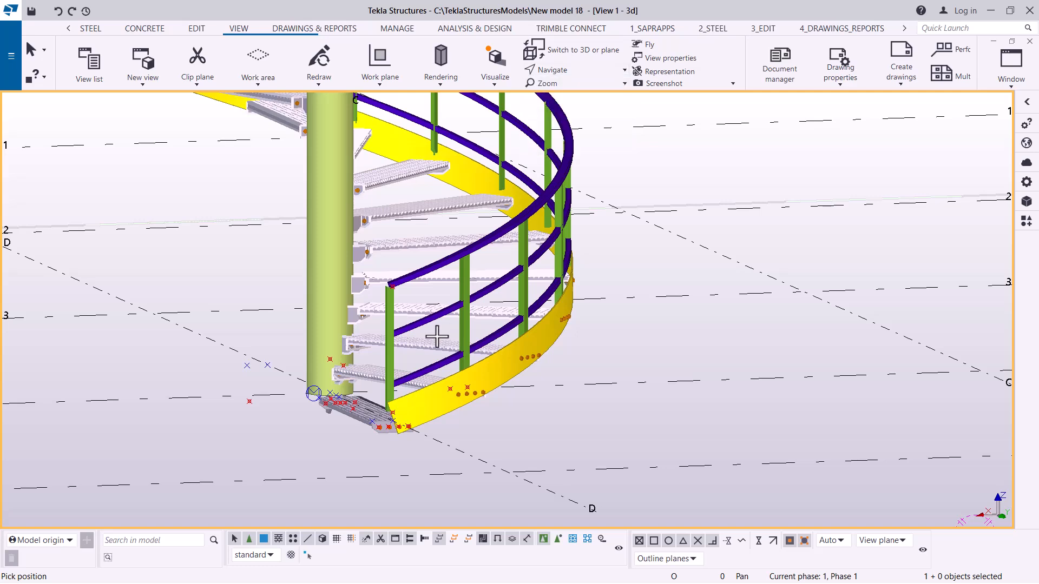
{"action": "left_click", "coordinate": [411, 400]}
{"action": "left_click_drag", "start_coordinate": [429, 399], "coordinate": [457, 420]}
{"action": "right_click", "coordinate": [620, 189]}
{"action": "left_click", "coordinate": [662, 204]}
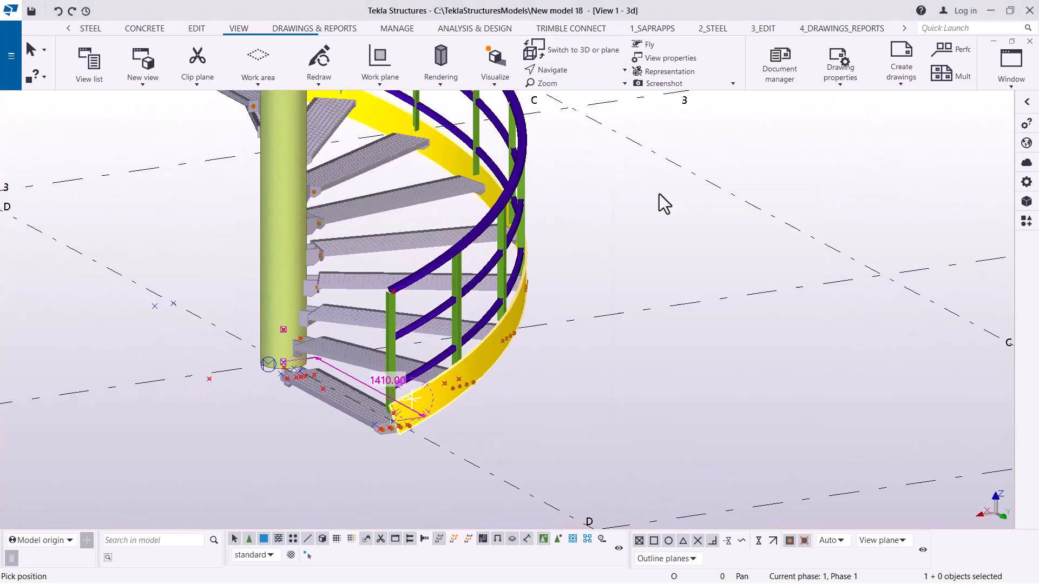
{"action": "right_click", "coordinate": [691, 162]}
{"action": "left_click", "coordinate": [728, 167]}
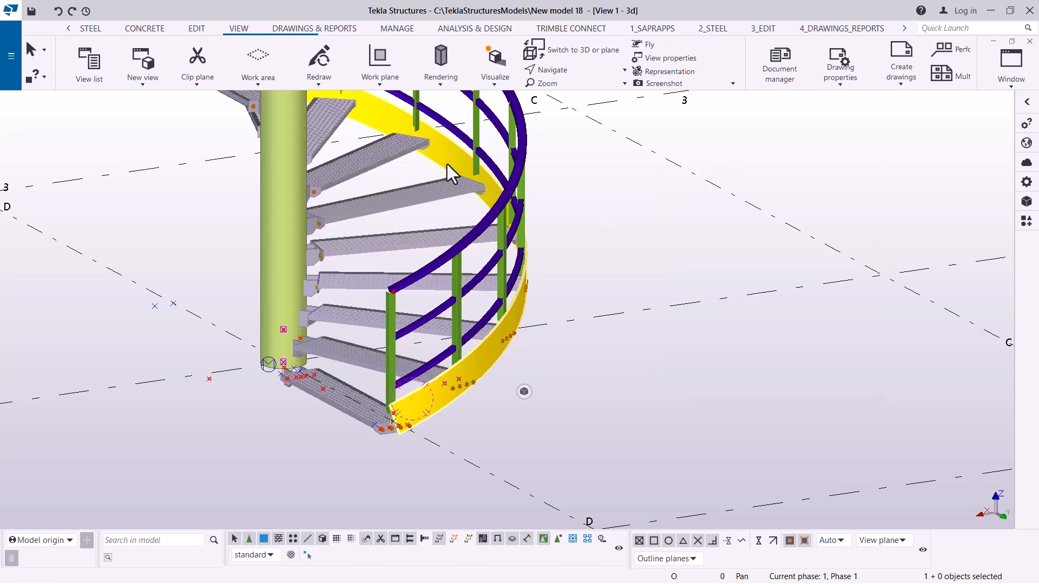
{"action": "right_click", "coordinate": [346, 319]}
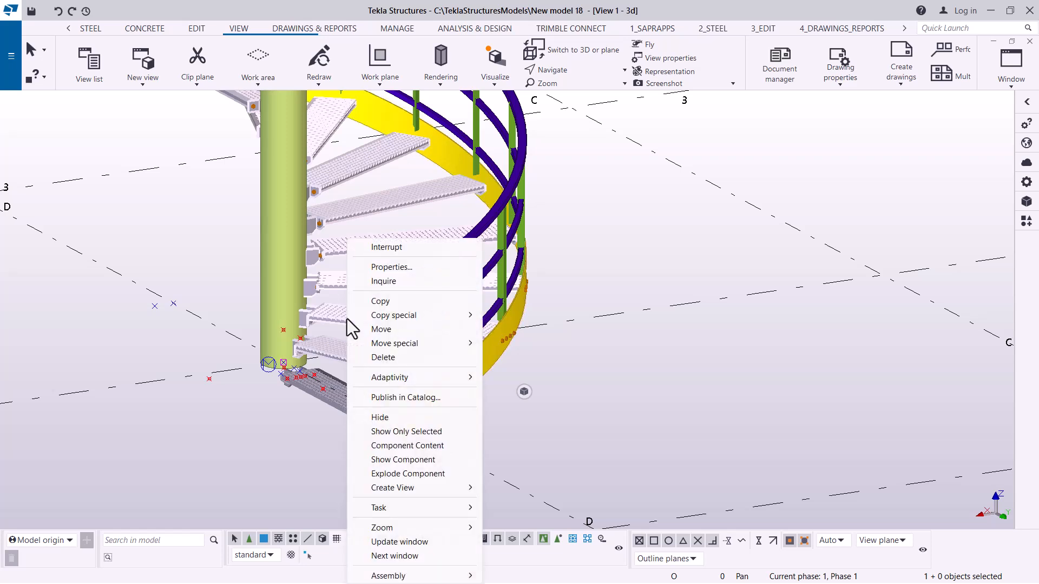
{"action": "left_click", "coordinate": [413, 474]}
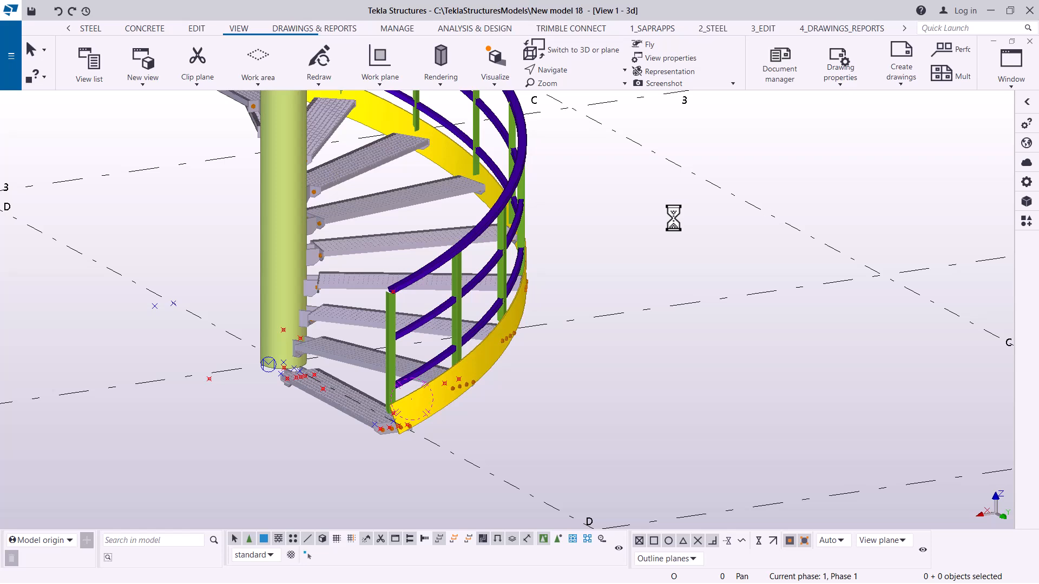
- Examine the exploded treads at the stringer and column, down to the lowest tread
{"action": "scroll", "coordinate": [424, 153], "scroll_direction": "up", "scroll_amount": 5}
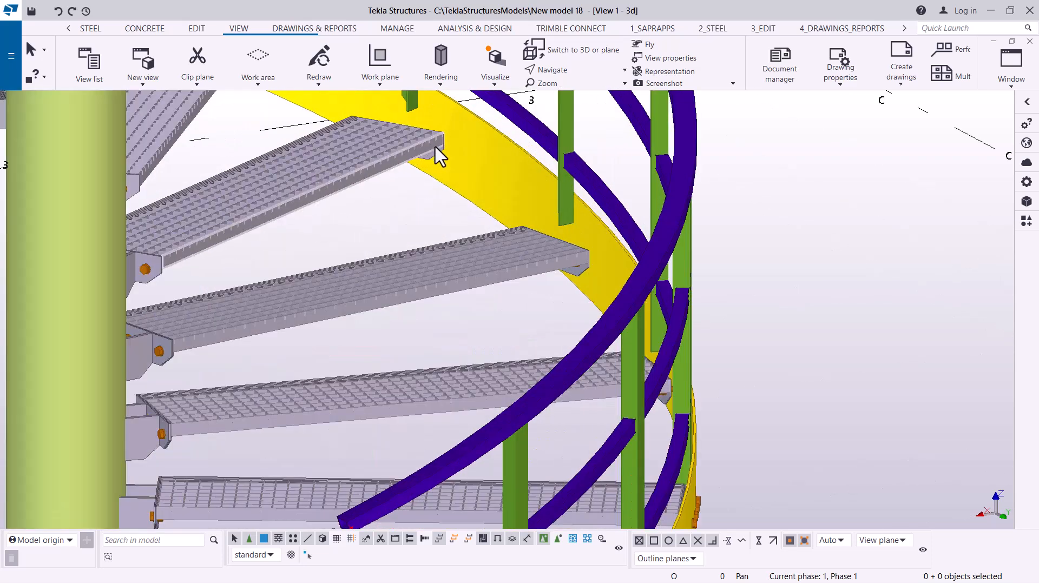
{"action": "left_click", "coordinate": [567, 70]}
{"action": "left_click", "coordinate": [576, 91]}
{"action": "left_click_drag", "start_coordinate": [571, 258], "coordinate": [514, 201]}
{"action": "scroll", "coordinate": [514, 201], "scroll_direction": "down", "scroll_amount": 1}
{"action": "right_click", "coordinate": [644, 178]}
{"action": "left_click", "coordinate": [691, 186]}
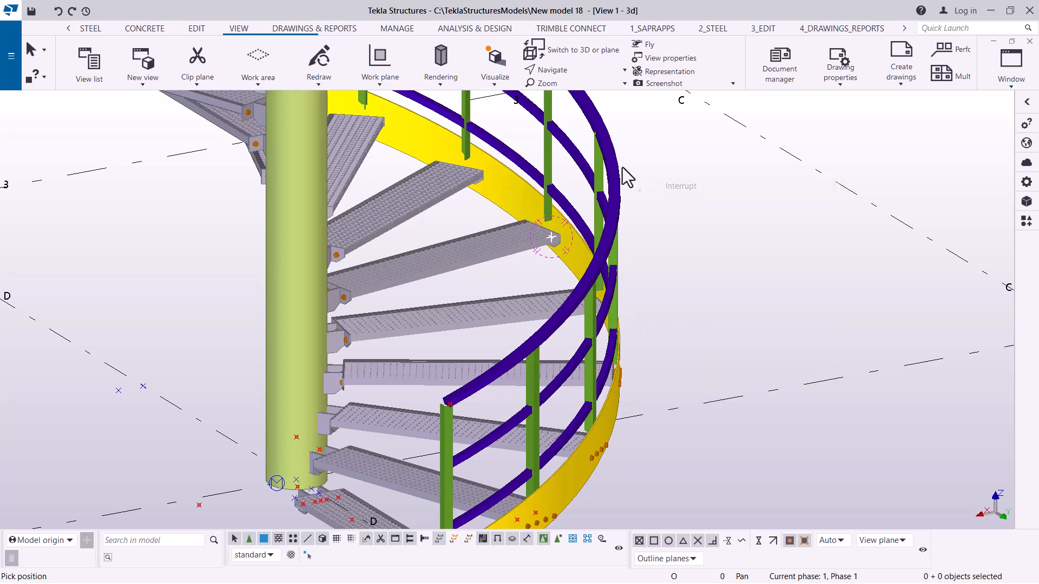
{"action": "scroll", "coordinate": [630, 170], "scroll_direction": "down", "scroll_amount": 3}
{"action": "scroll", "coordinate": [434, 462], "scroll_direction": "up", "scroll_amount": 6}
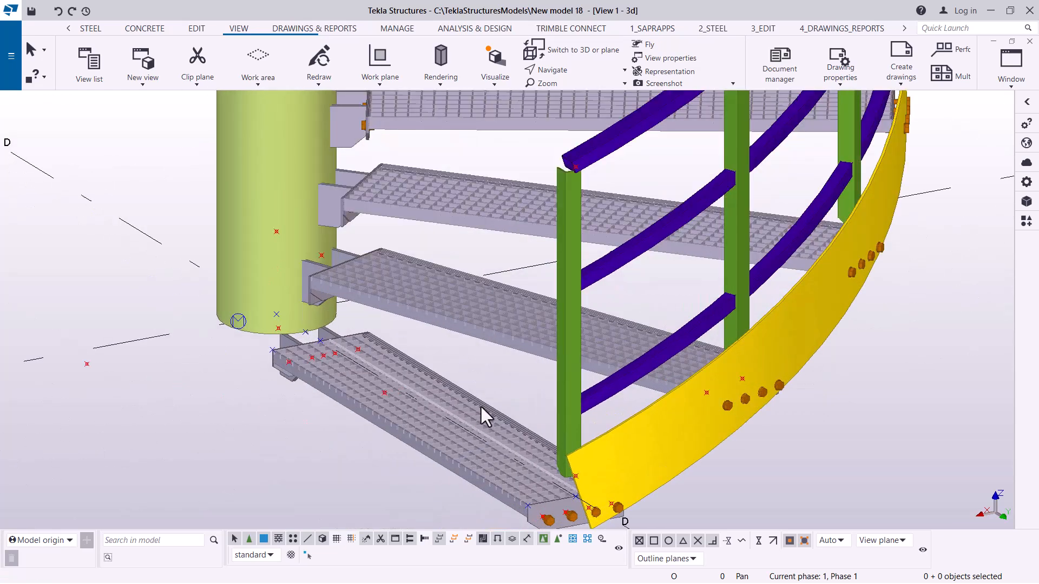
- Delete the lowest tread's middle grating bars, its bolted column-side end and its two support plates on the column
{"action": "left_click_drag", "start_coordinate": [496, 384], "coordinate": [407, 471]}
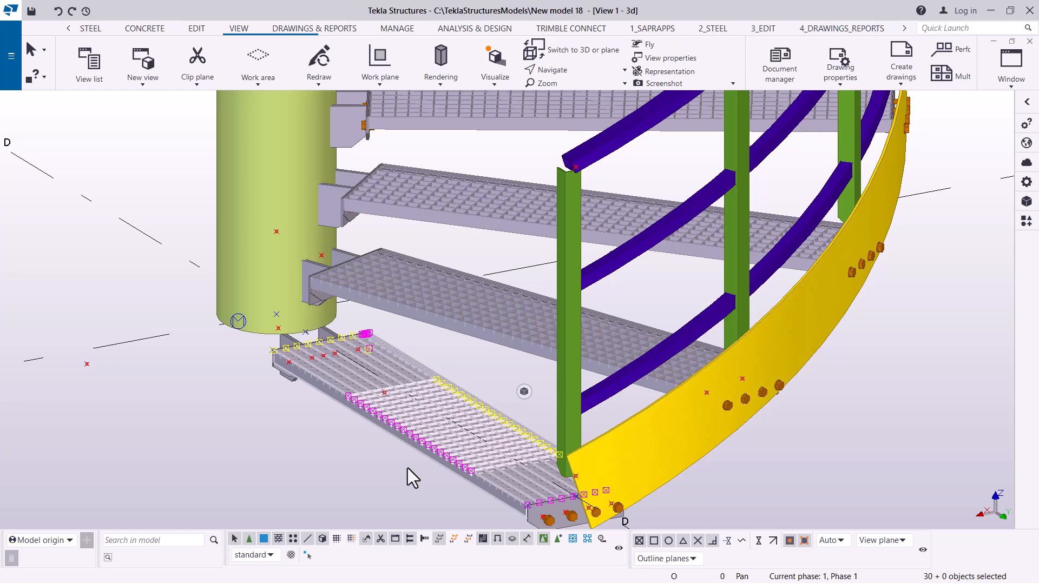
{"action": "key", "text": "Delete"}
{"action": "scroll", "coordinate": [335, 390], "scroll_direction": "up", "scroll_amount": 3}
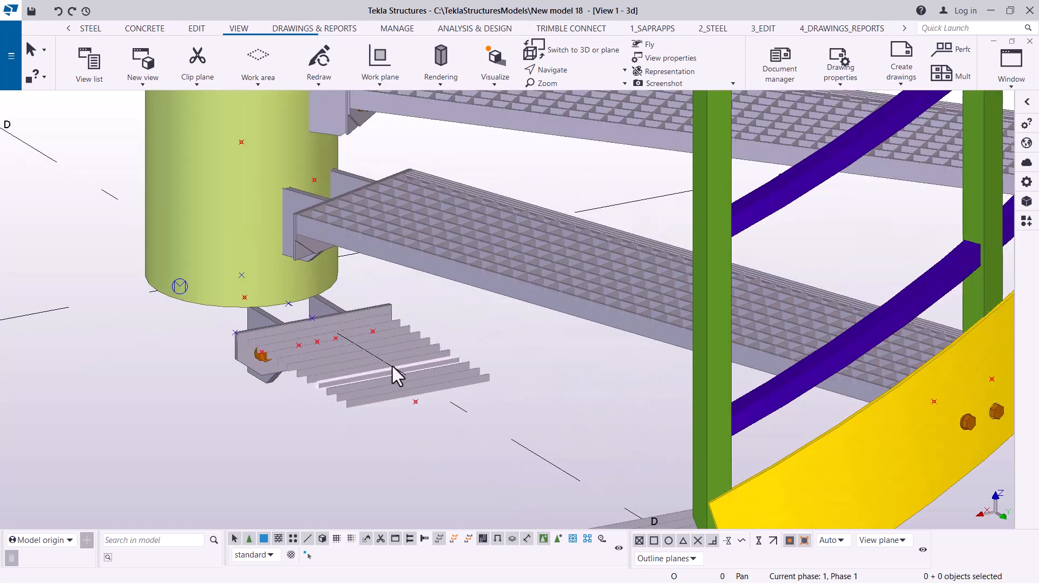
{"action": "scroll", "coordinate": [379, 368], "scroll_direction": "up", "scroll_amount": 1}
{"action": "left_click_drag", "start_coordinate": [381, 386], "coordinate": [352, 432]}
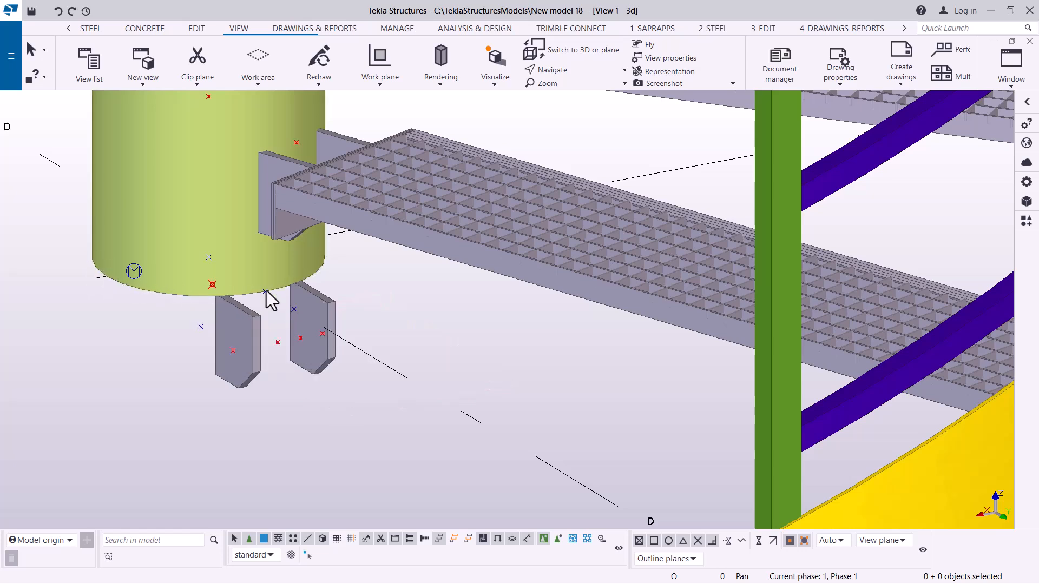
{"action": "left_click", "coordinate": [228, 350]}
{"action": "key", "text": "Delete"}
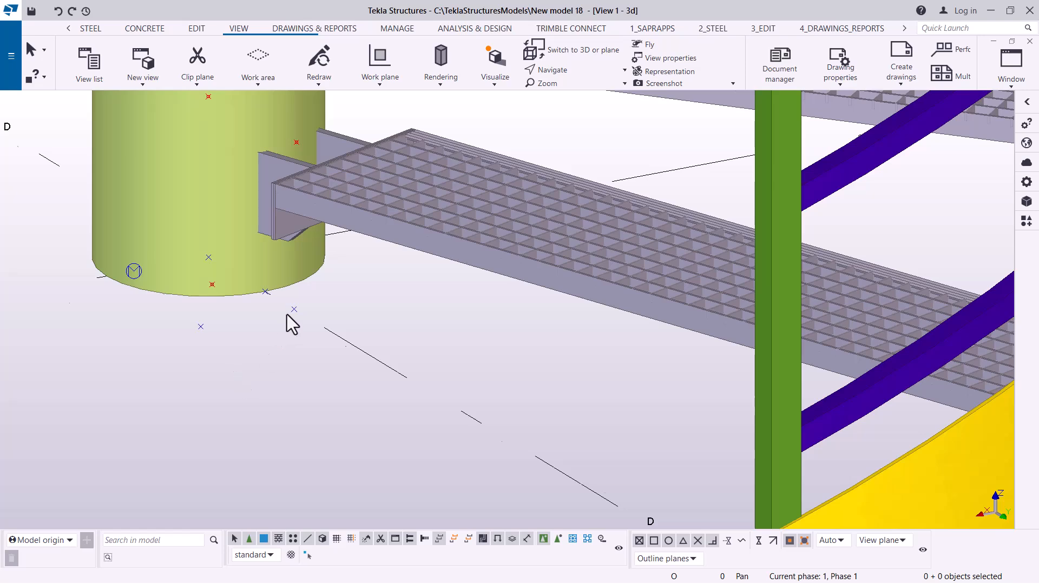
- Delete the lowest tread's remaining grating bars, outer end plate and bolts, plus a leftover point beside the stringer end
{"action": "scroll", "coordinate": [294, 317], "scroll_direction": "down", "scroll_amount": 4}
{"action": "scroll", "coordinate": [515, 505], "scroll_direction": "up", "scroll_amount": 2}
{"action": "scroll", "coordinate": [520, 487], "scroll_direction": "up", "scroll_amount": 3}
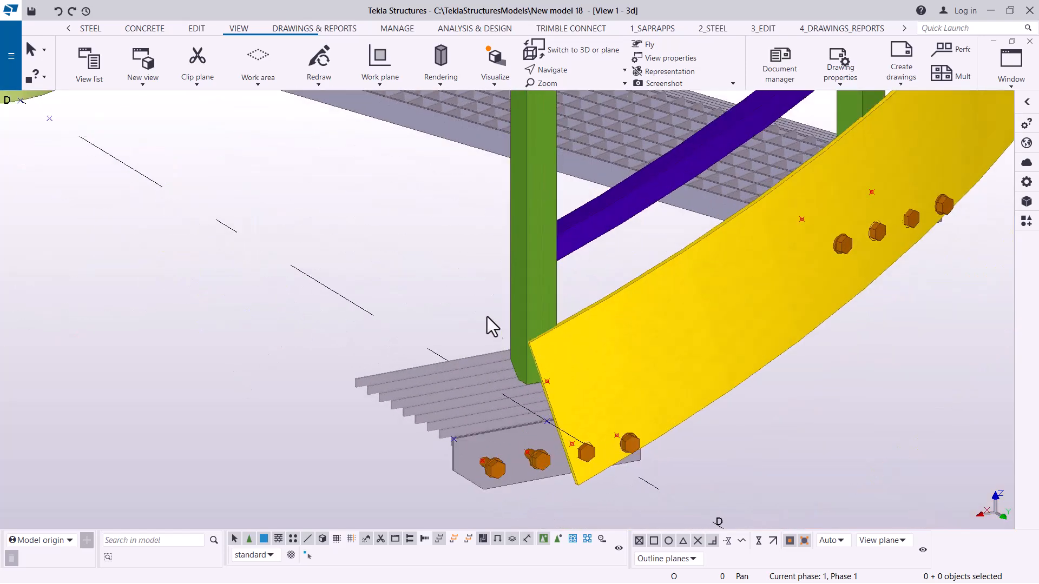
{"action": "left_click_drag", "start_coordinate": [405, 415], "coordinate": [337, 463]}
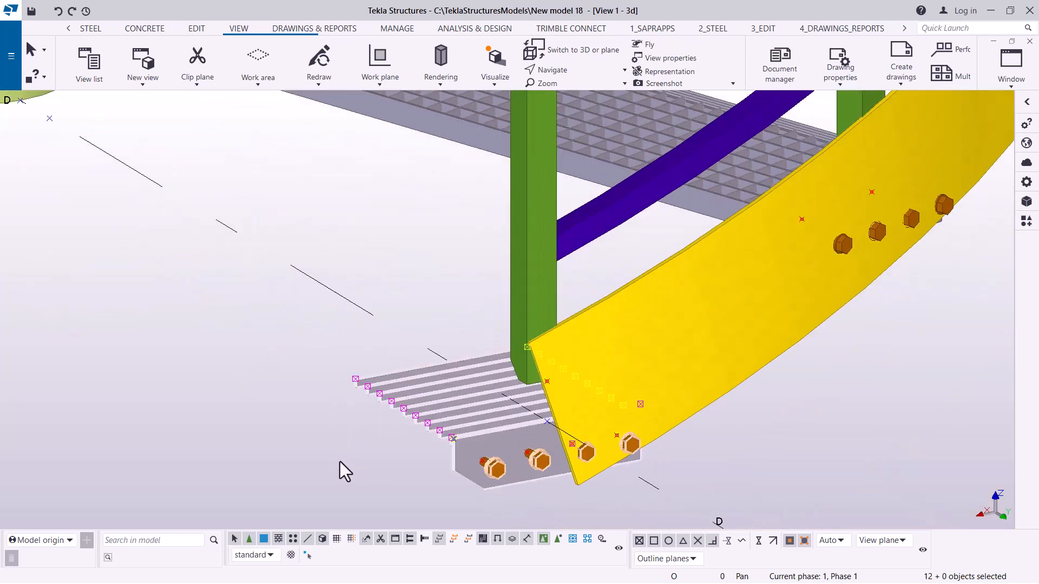
{"action": "key", "text": "Delete"}
{"action": "scroll", "coordinate": [573, 459], "scroll_direction": "up", "scroll_amount": 1}
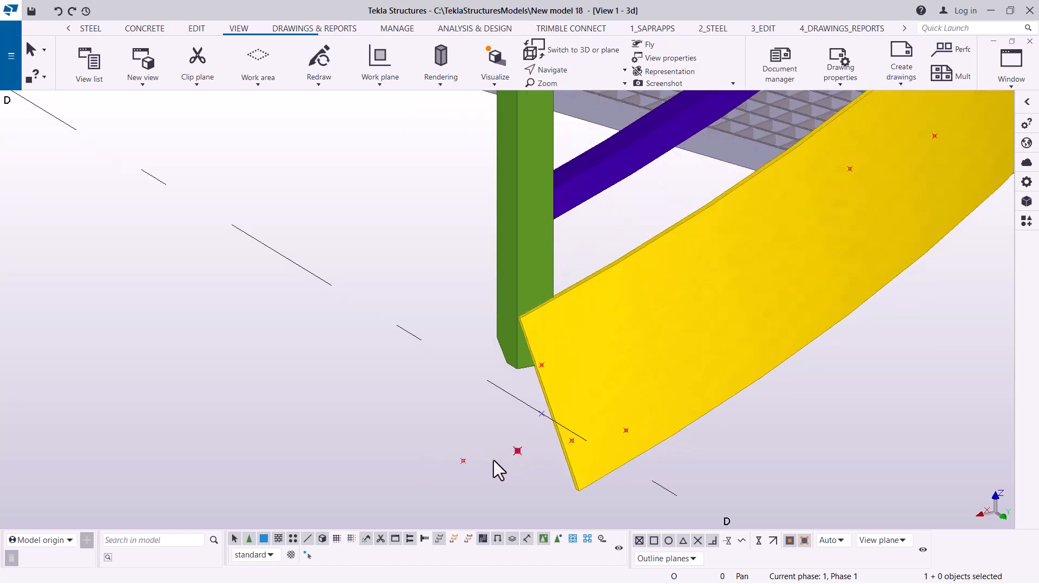
{"action": "left_click", "coordinate": [463, 466]}
{"action": "key", "text": "Delete"}
{"action": "scroll", "coordinate": [434, 460], "scroll_direction": "down", "scroll_amount": 4}
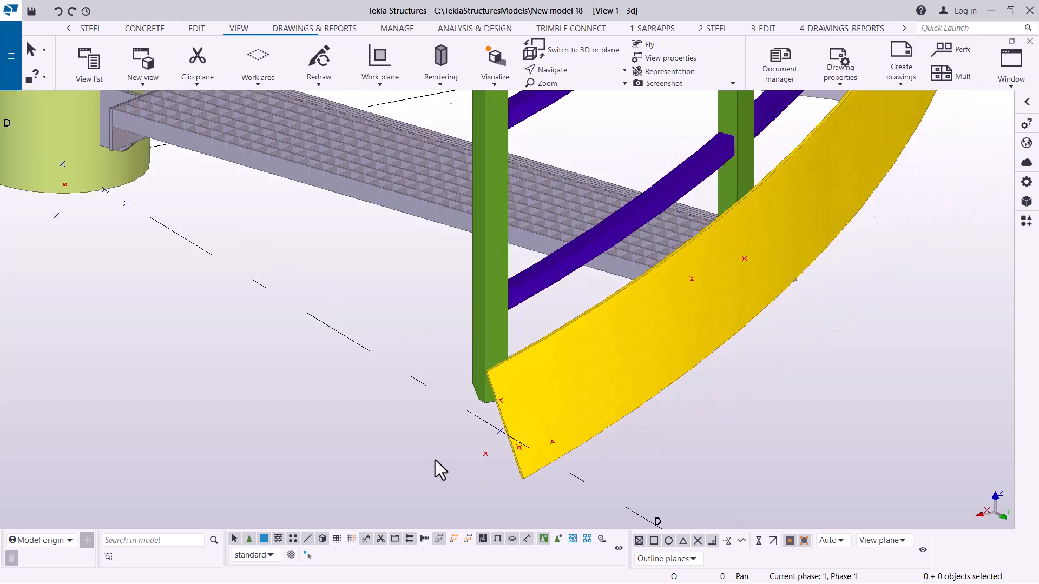
- Delete the first handrail post at the lower end of the outer stringer
{"action": "left_click", "coordinate": [480, 281]}
{"action": "key", "text": "Delete"}
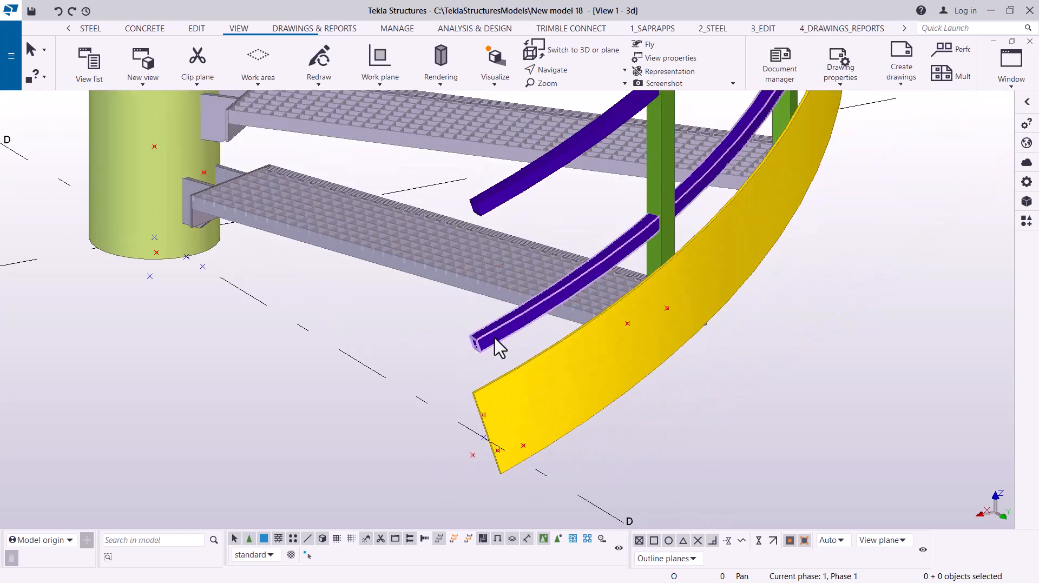
{"action": "scroll", "coordinate": [467, 401], "scroll_direction": "down", "scroll_amount": 2}
{"action": "scroll", "coordinate": [466, 401], "scroll_direction": "down", "scroll_amount": 3}
{"action": "scroll", "coordinate": [566, 168], "scroll_direction": "up", "scroll_amount": 3}
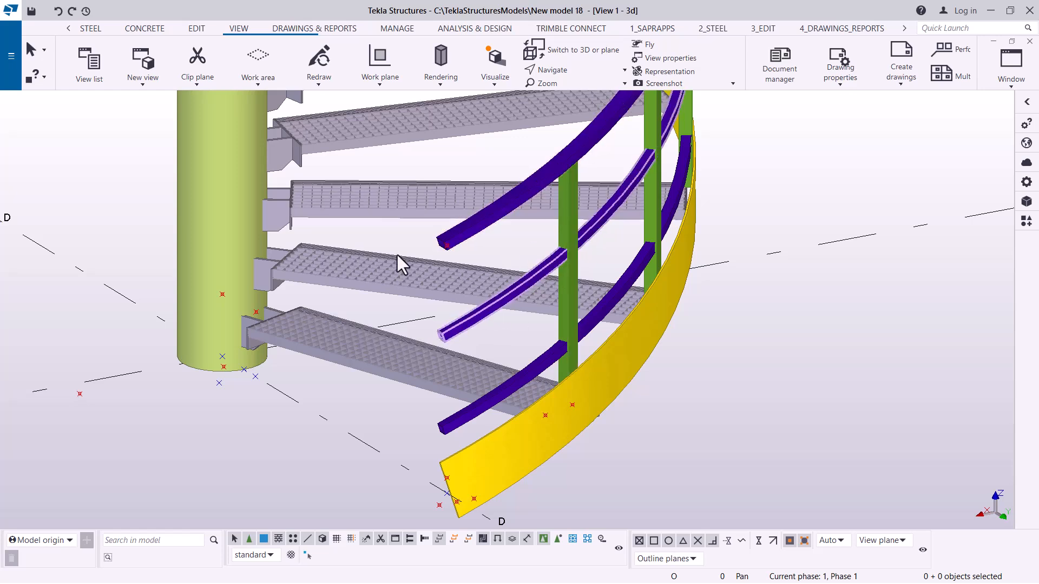
{"action": "scroll", "coordinate": [199, 368], "scroll_direction": "up", "scroll_amount": 3}
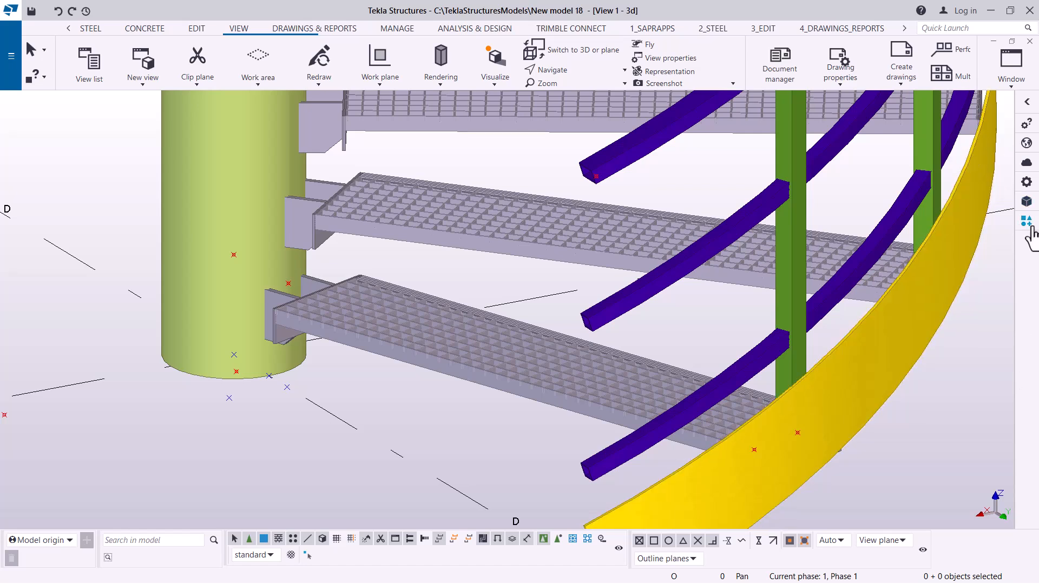
- View the Radial array tool among the components and examine the whole spiral stair, including treads, outer stringer and handrails, down to its lower end
{"action": "left_click", "coordinate": [1032, 228]}
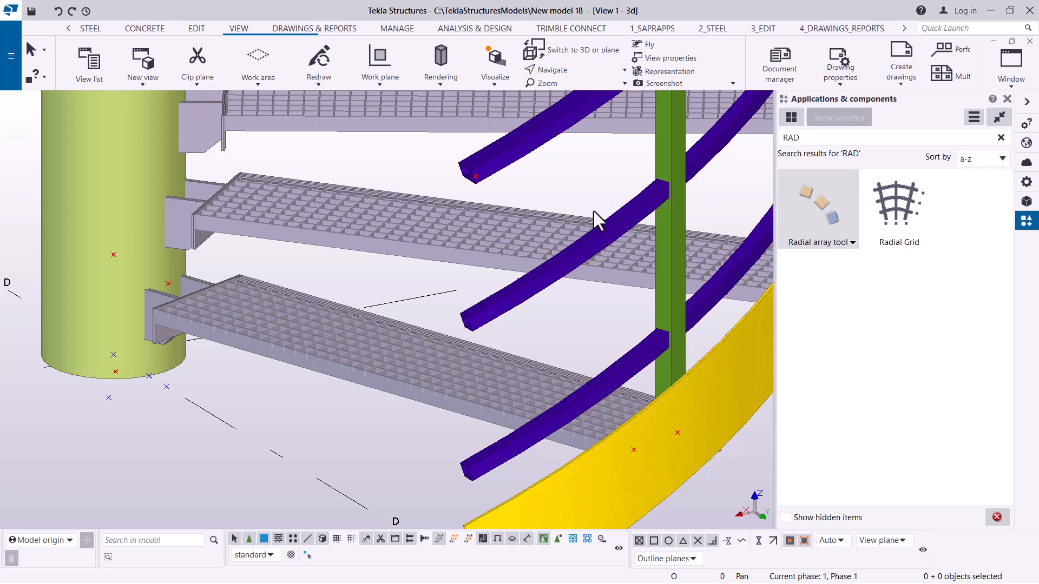
{"action": "left_click", "coordinate": [1028, 105]}
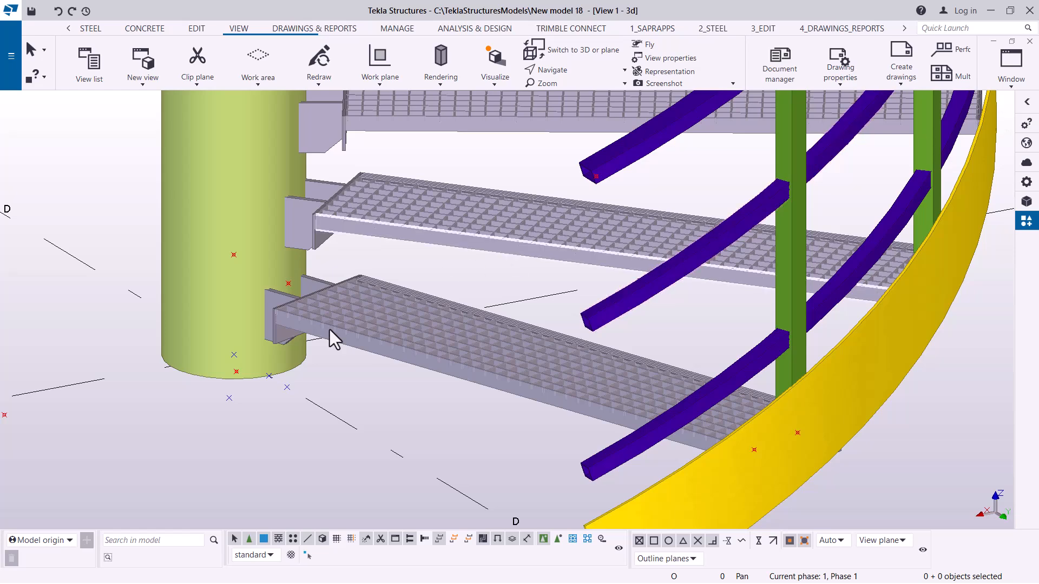
{"action": "scroll", "coordinate": [292, 429], "scroll_direction": "down", "scroll_amount": 4}
{"action": "scroll", "coordinate": [492, 458], "scroll_direction": "down", "scroll_amount": 3}
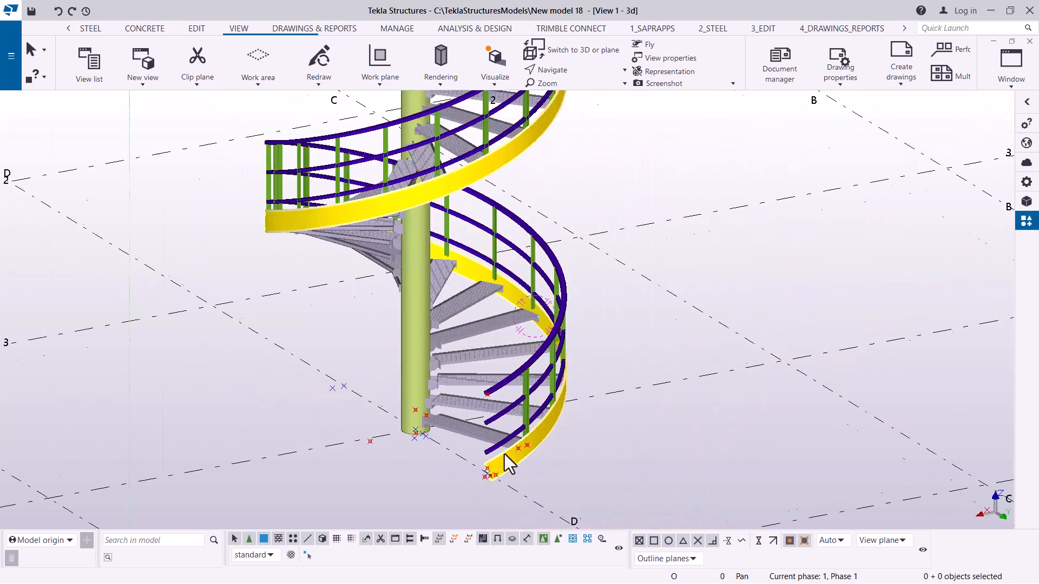
{"action": "scroll", "coordinate": [498, 459], "scroll_direction": "down", "scroll_amount": 3}
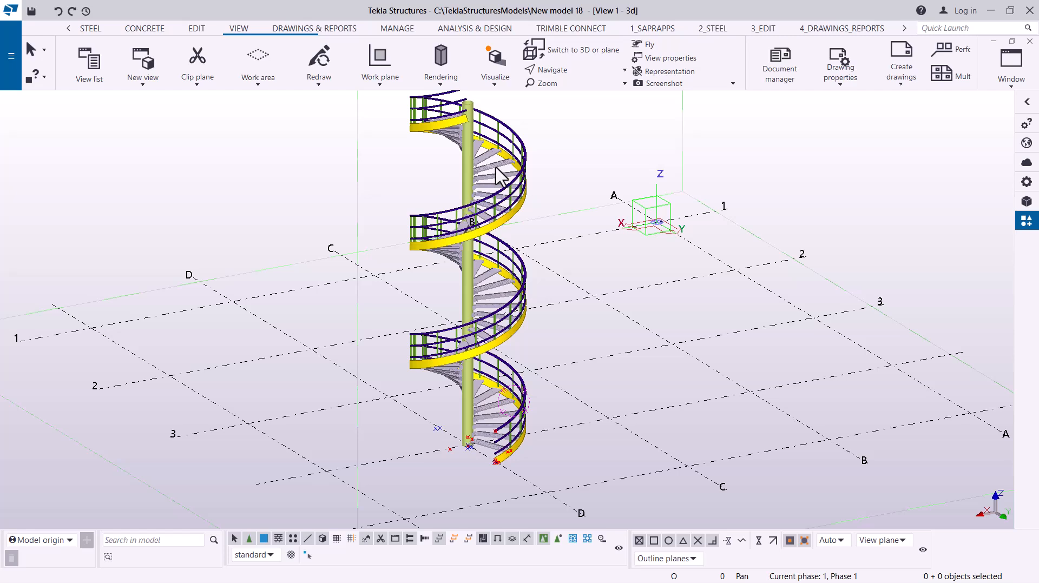
{"action": "scroll", "coordinate": [484, 452], "scroll_direction": "up", "scroll_amount": 4}
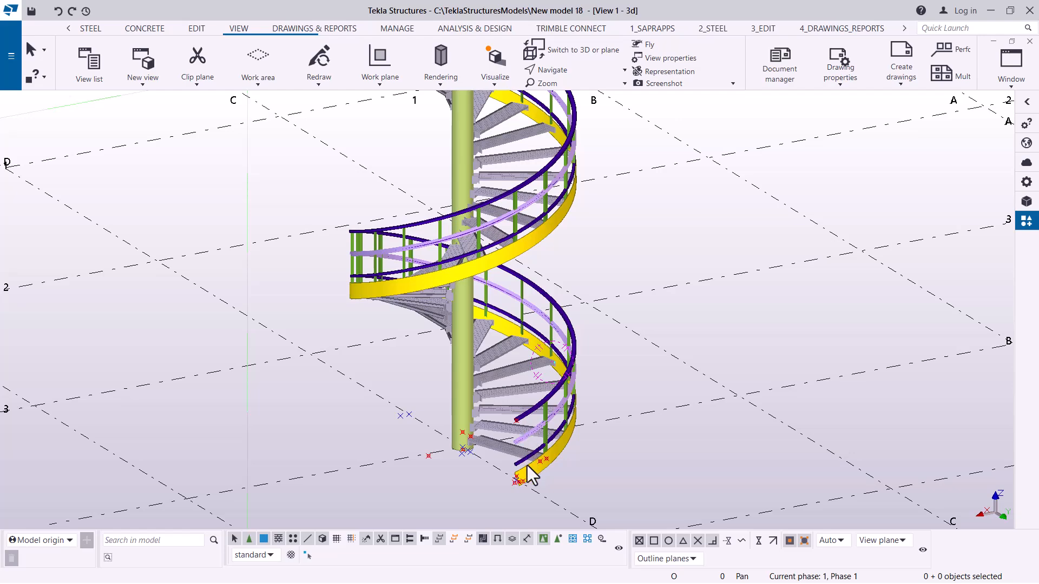
{"action": "scroll", "coordinate": [524, 490], "scroll_direction": "up", "scroll_amount": 2}
{"action": "scroll", "coordinate": [525, 490], "scroll_direction": "down", "scroll_amount": 1}
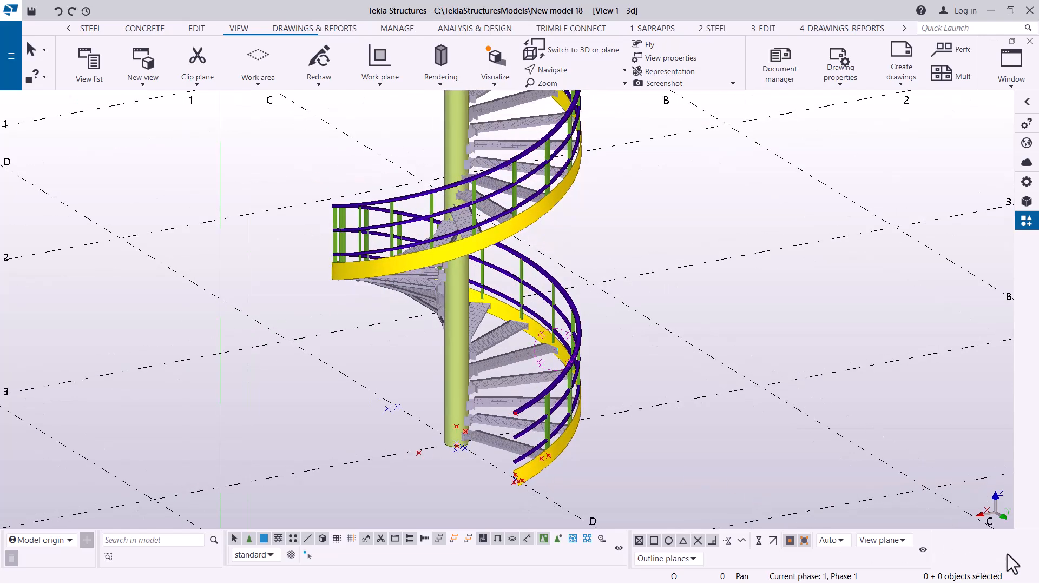